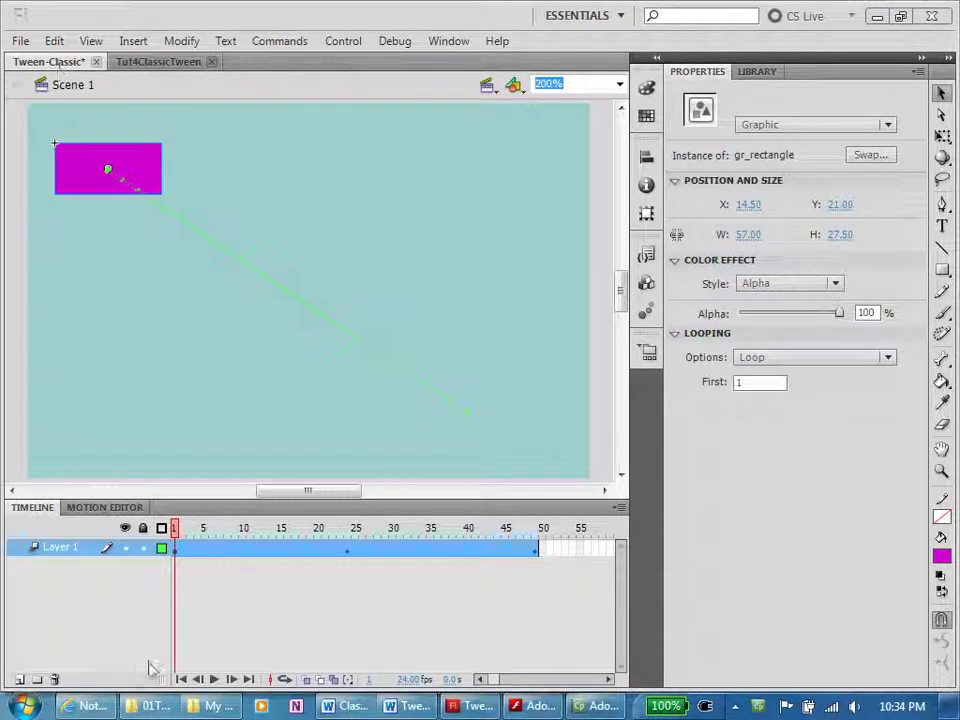
- Open the 02Tutorial 2 - Classic Tweening CS4 folder, then watch and close the tween preview
click(156, 706)
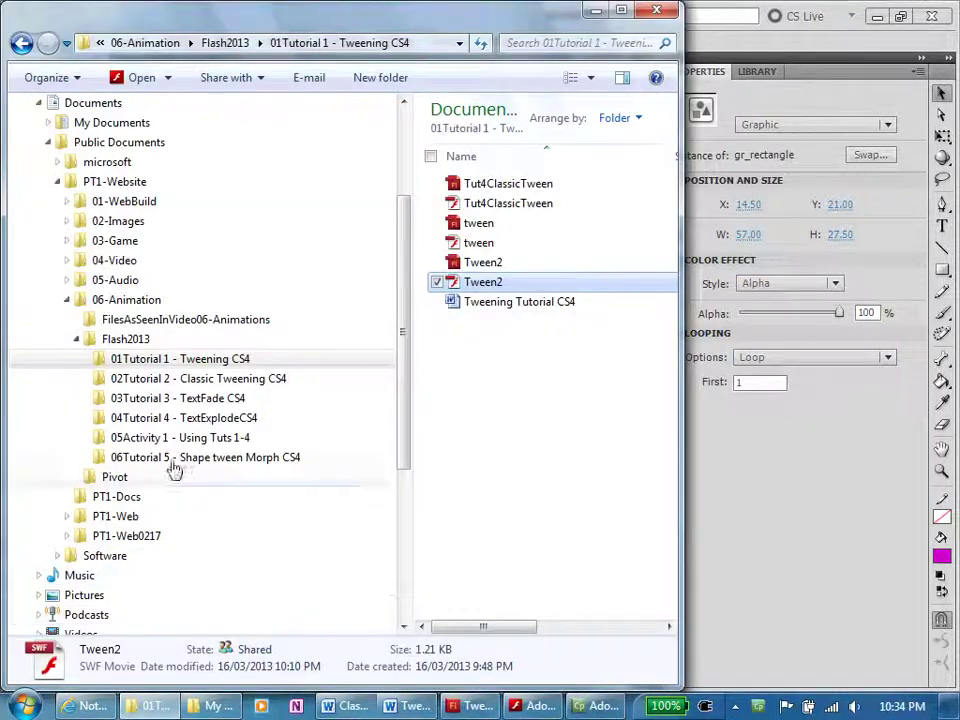
click(116, 386)
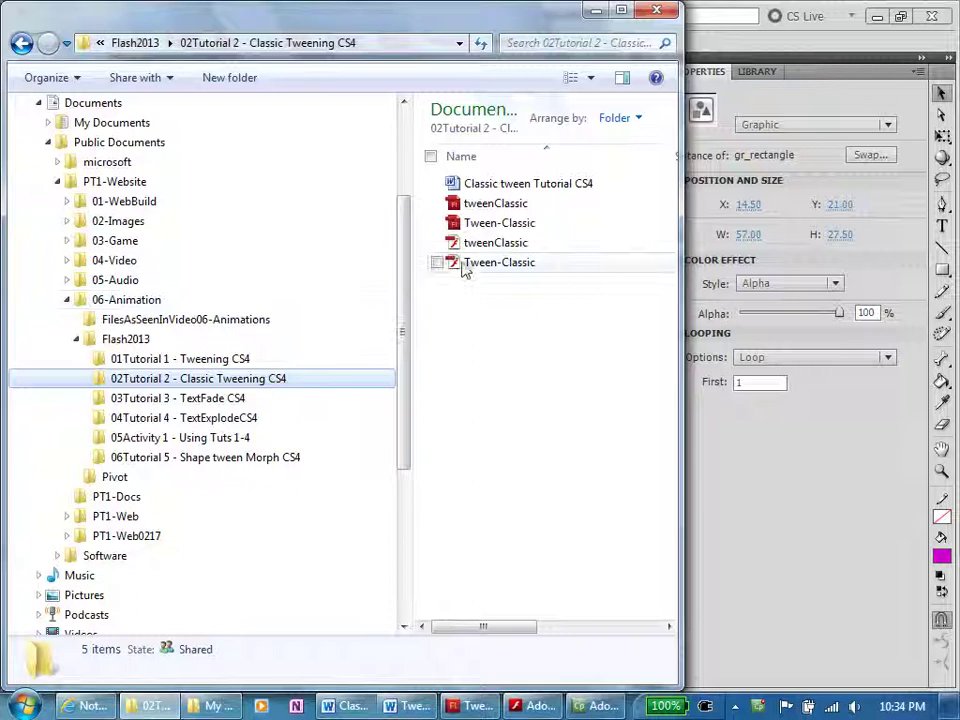
mouse_move(481, 232)
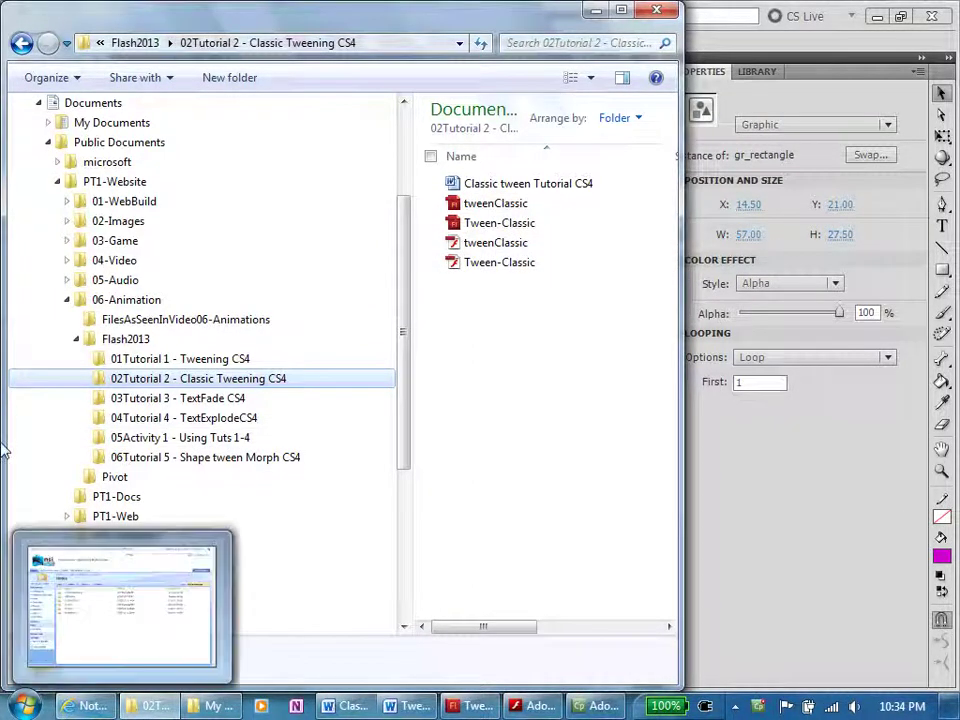
click(532, 708)
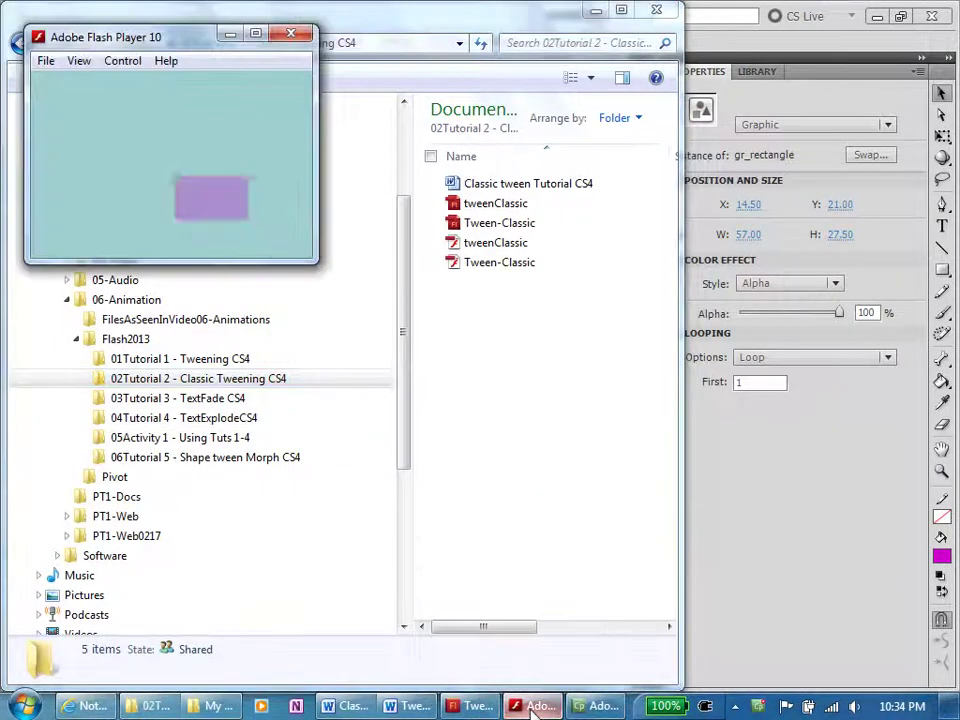
click(291, 34)
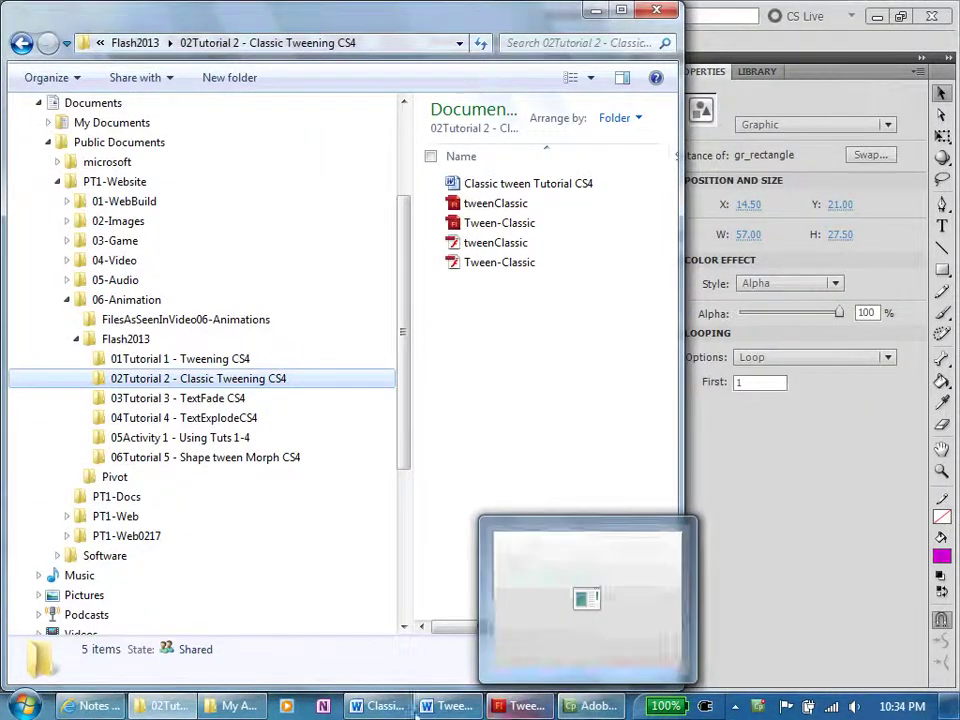
- Set the Tween-Classic document's frame rate to 10 fps in Document Properties
click(540, 712)
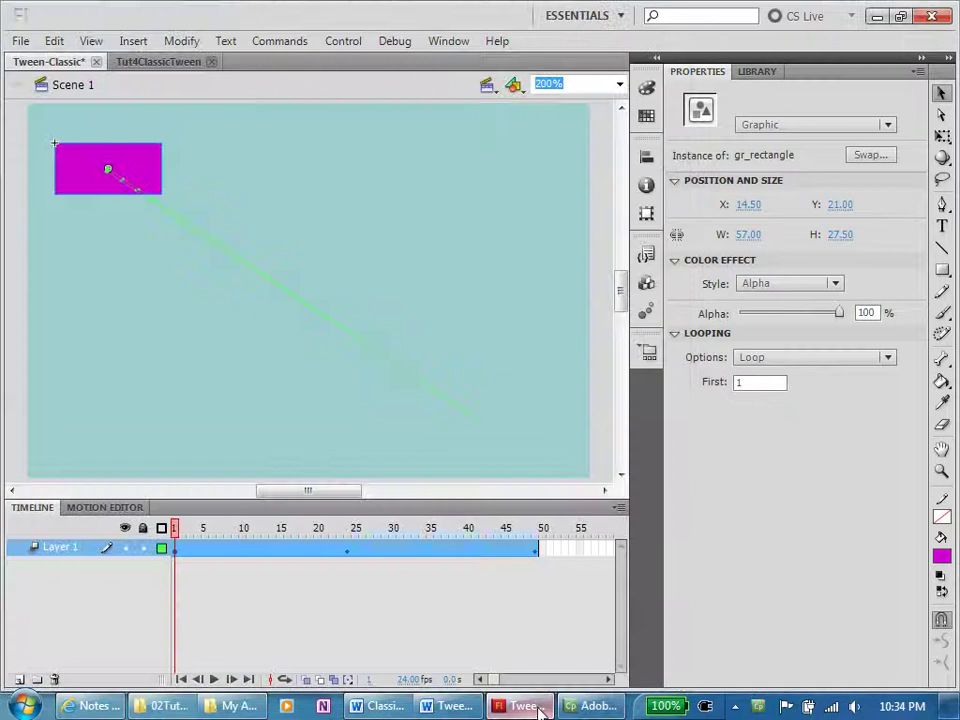
right_click(601, 379)
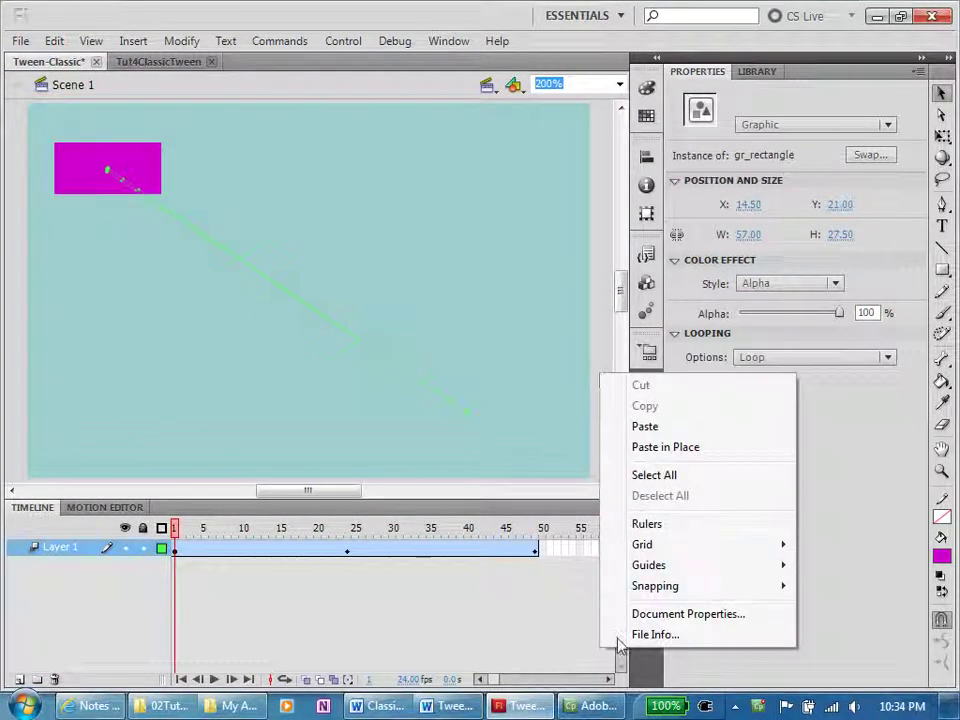
click(640, 616)
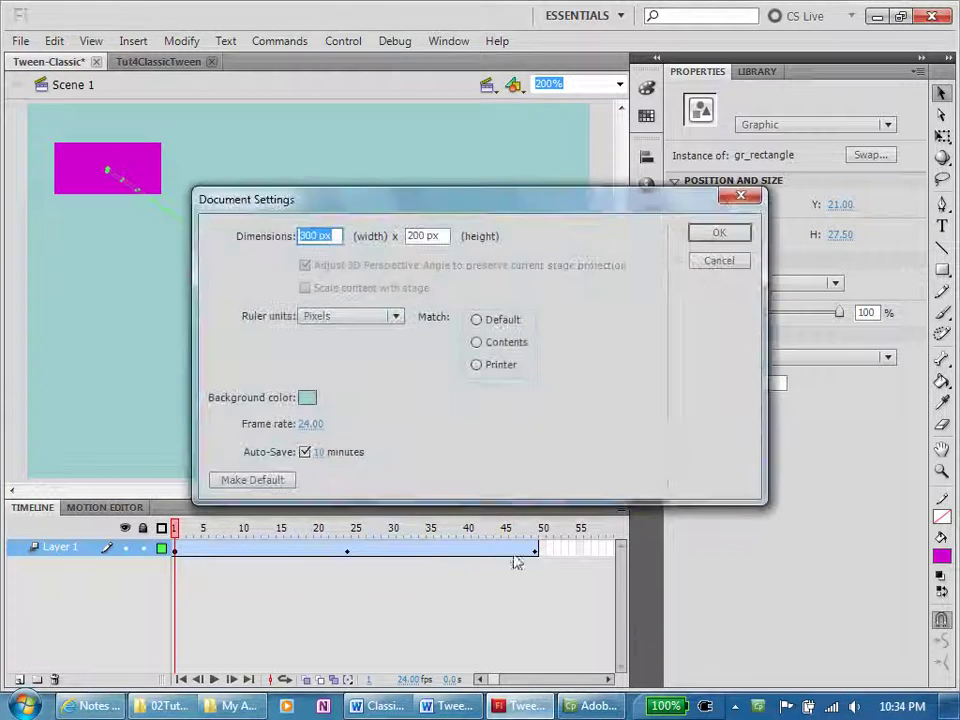
click(311, 427)
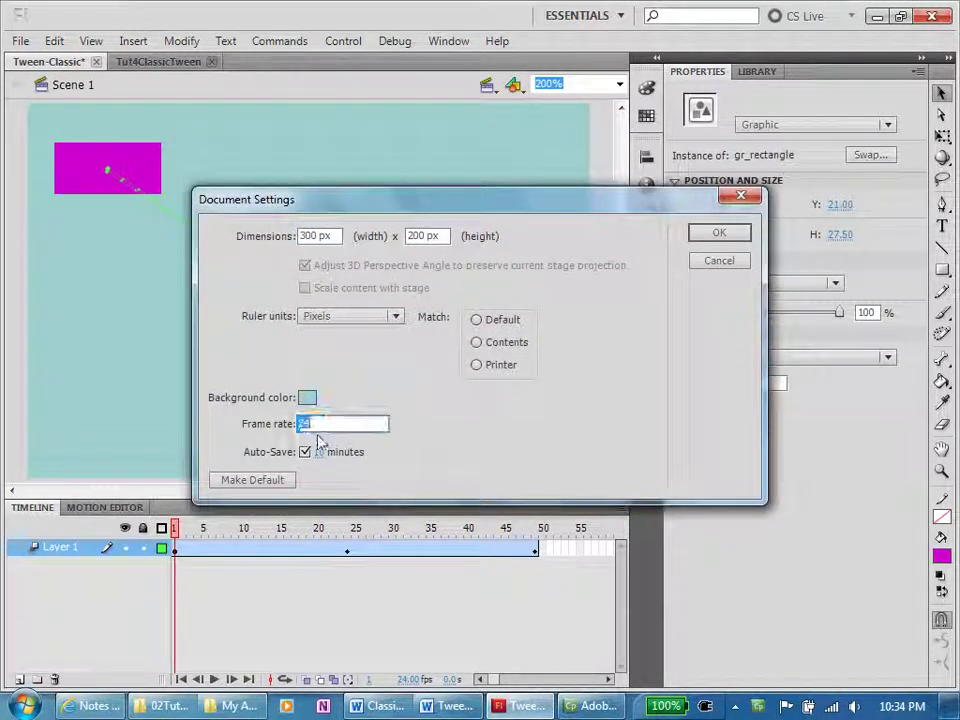
text(10)
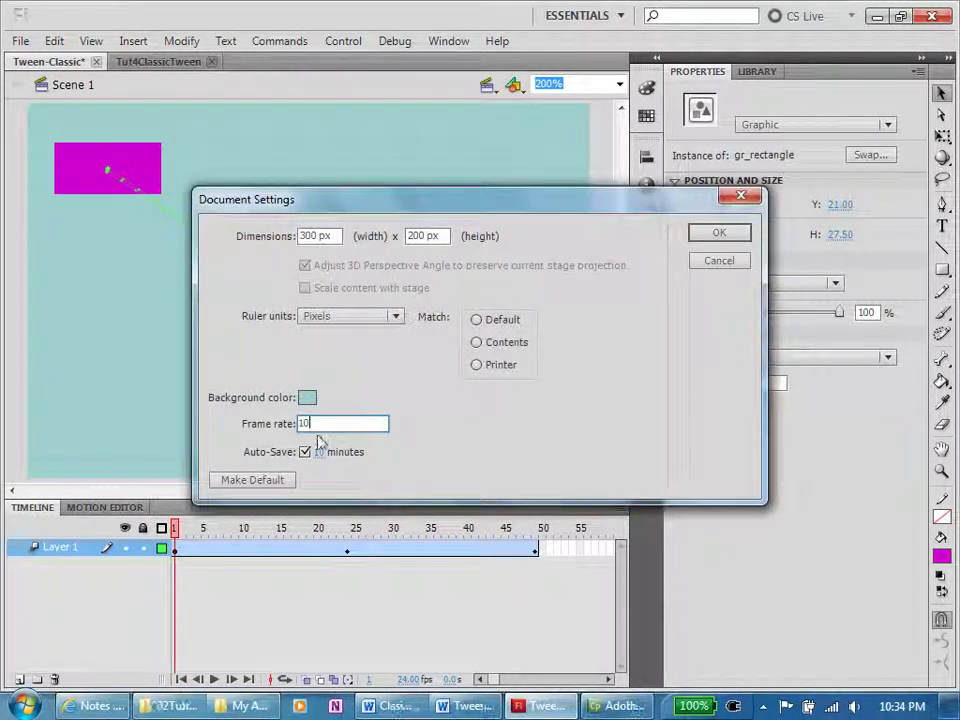
key(Return)
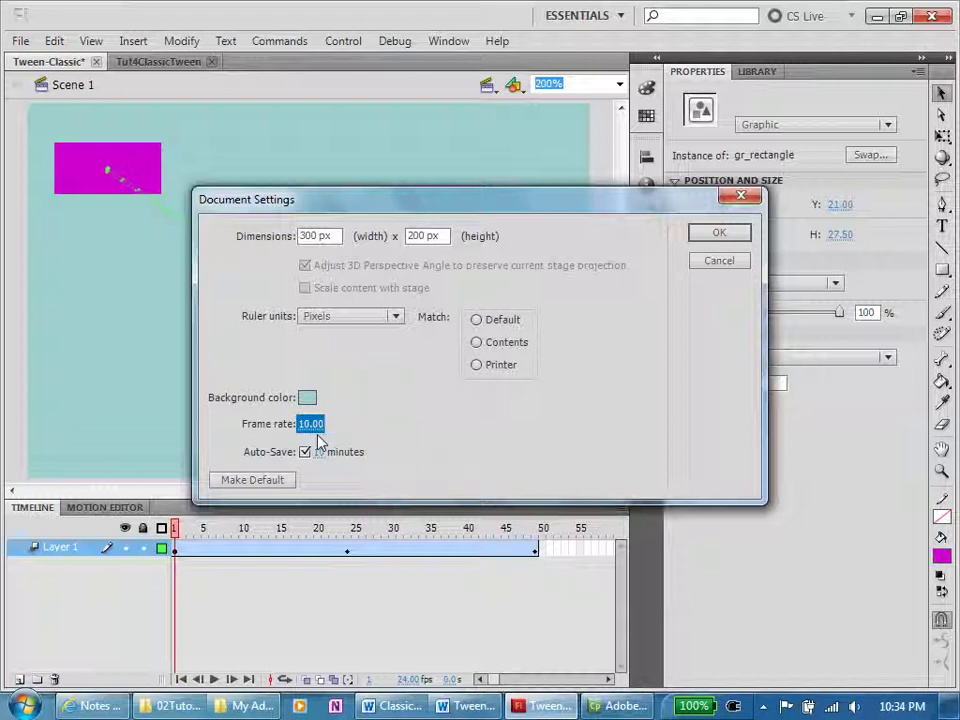
click(318, 438)
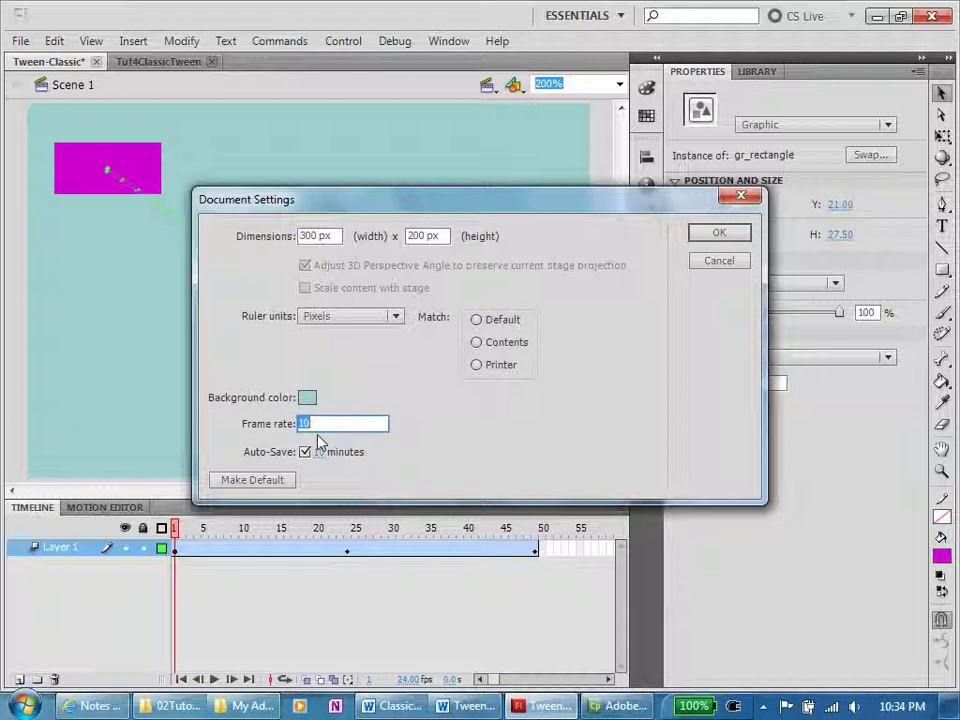
click(710, 240)
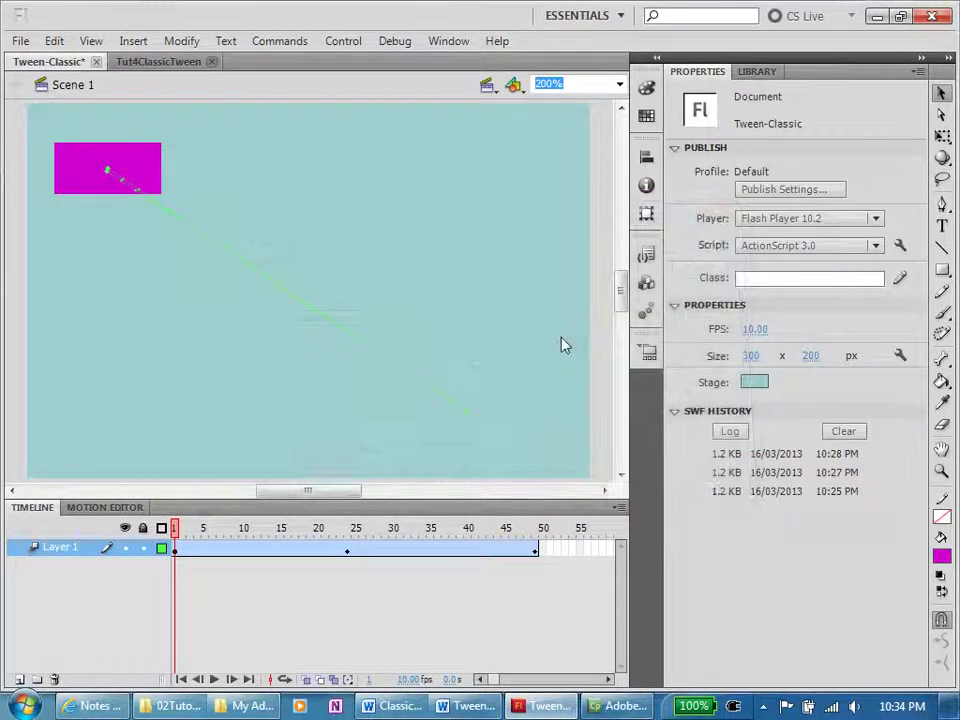
- Test the 10 fps movie, then play Tween2.swf from 01Tutorial 1 - Tweening CS4 to compare
key(ctrl+Return)
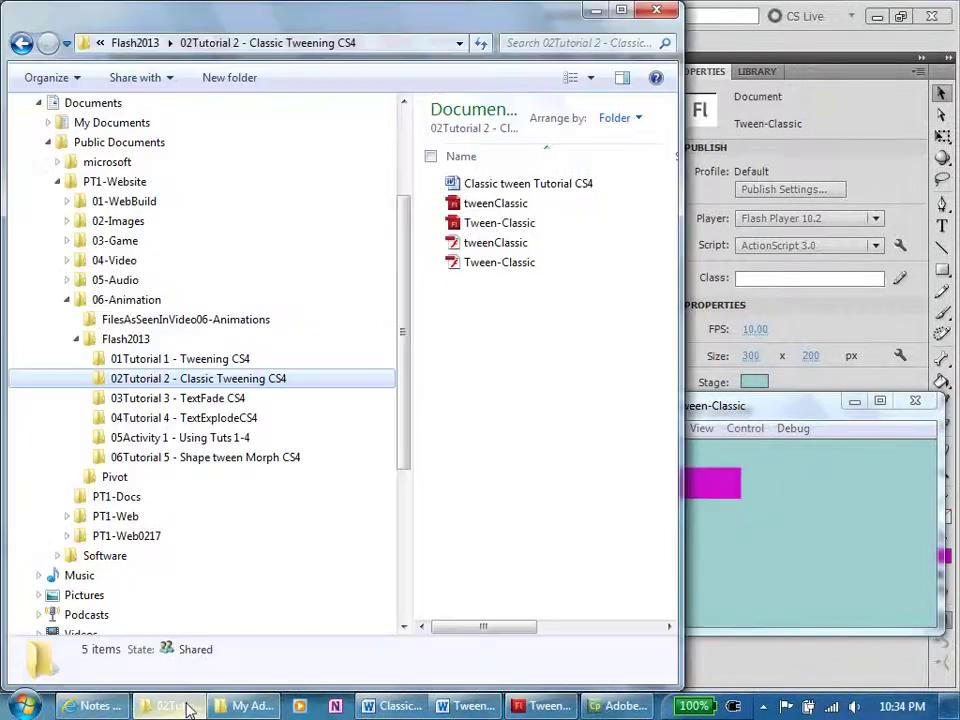
click(178, 706)
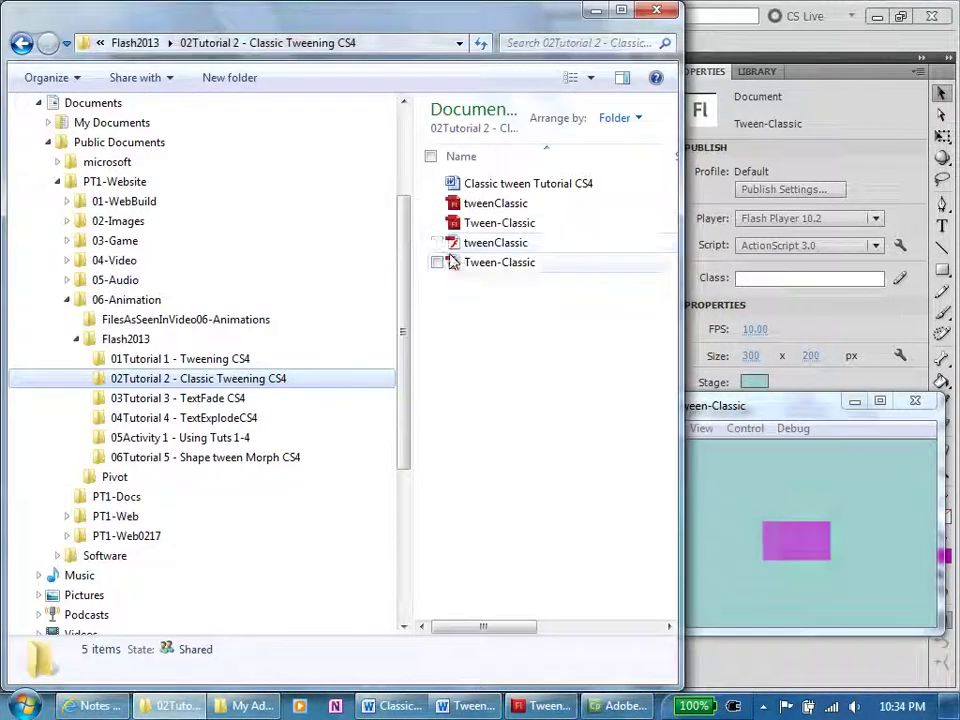
click(171, 359)
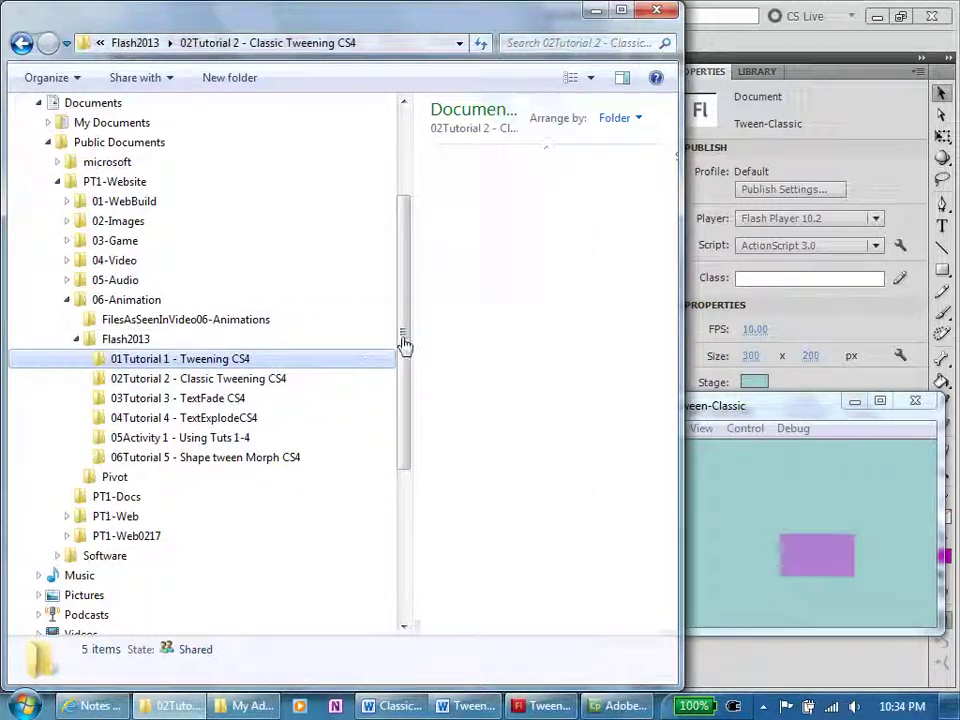
click(470, 282)
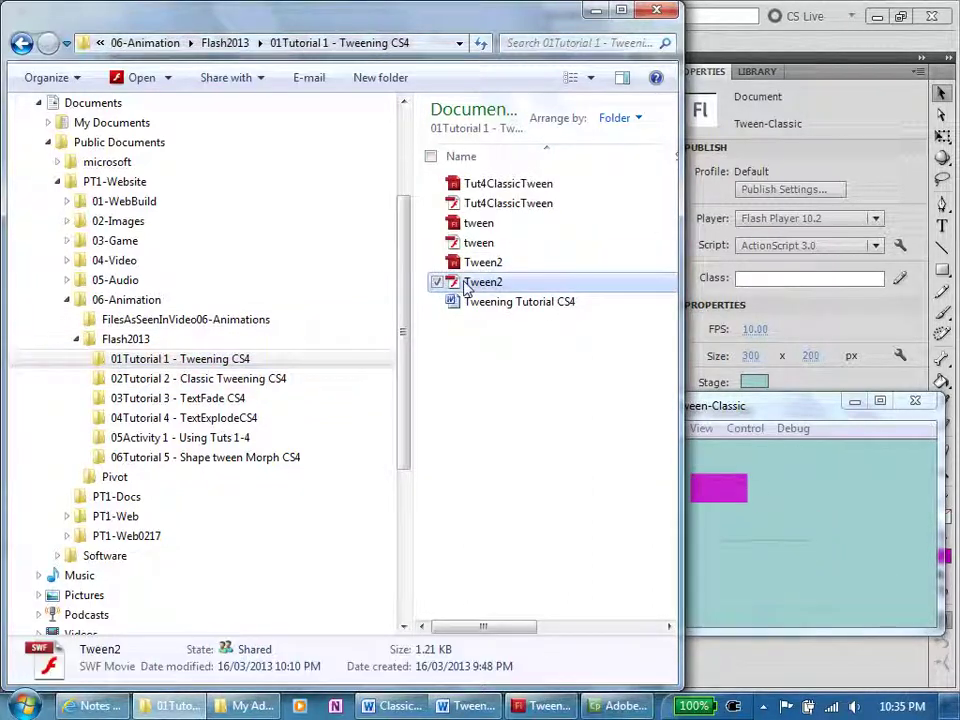
double_click(470, 282)
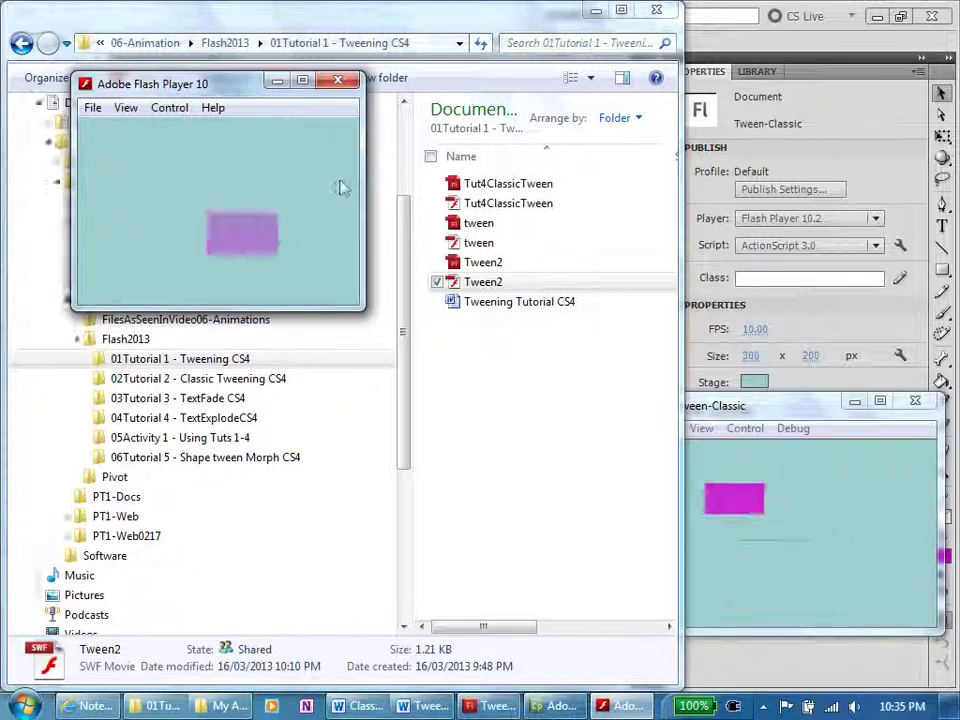
click(338, 80)
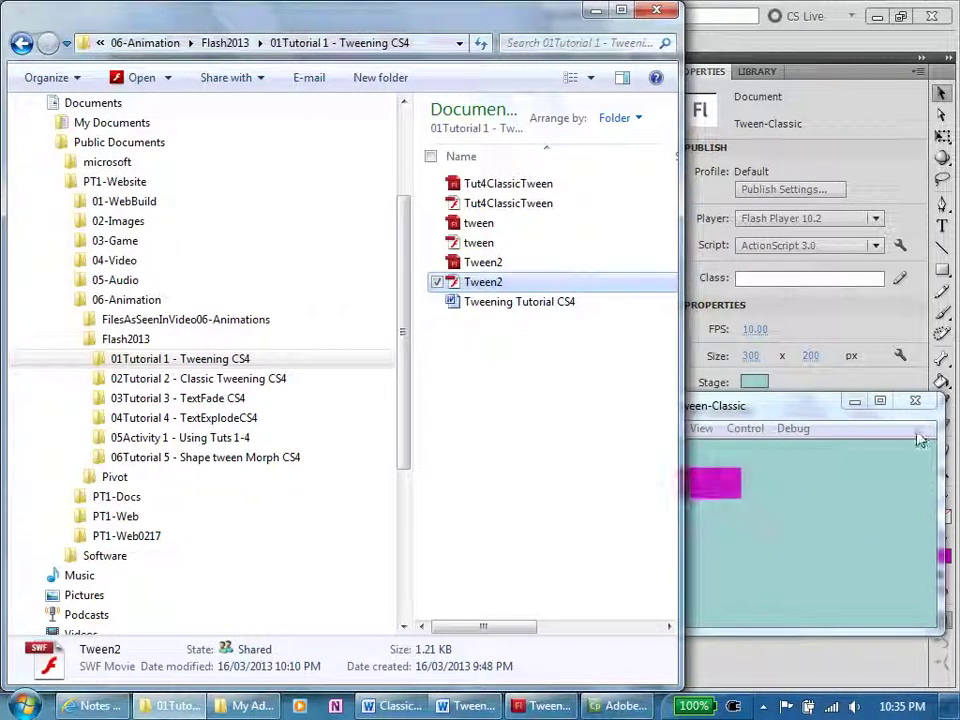
click(916, 402)
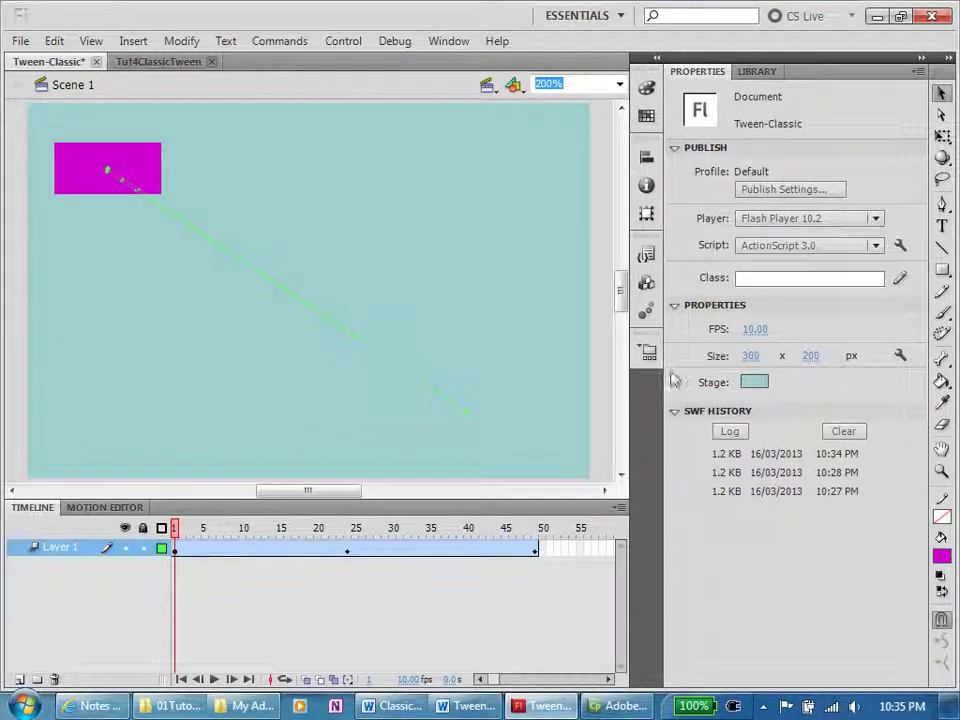
- Remove the motion tween from Layer 1 and scrub to confirm the rectangle stays still
click(349, 550)
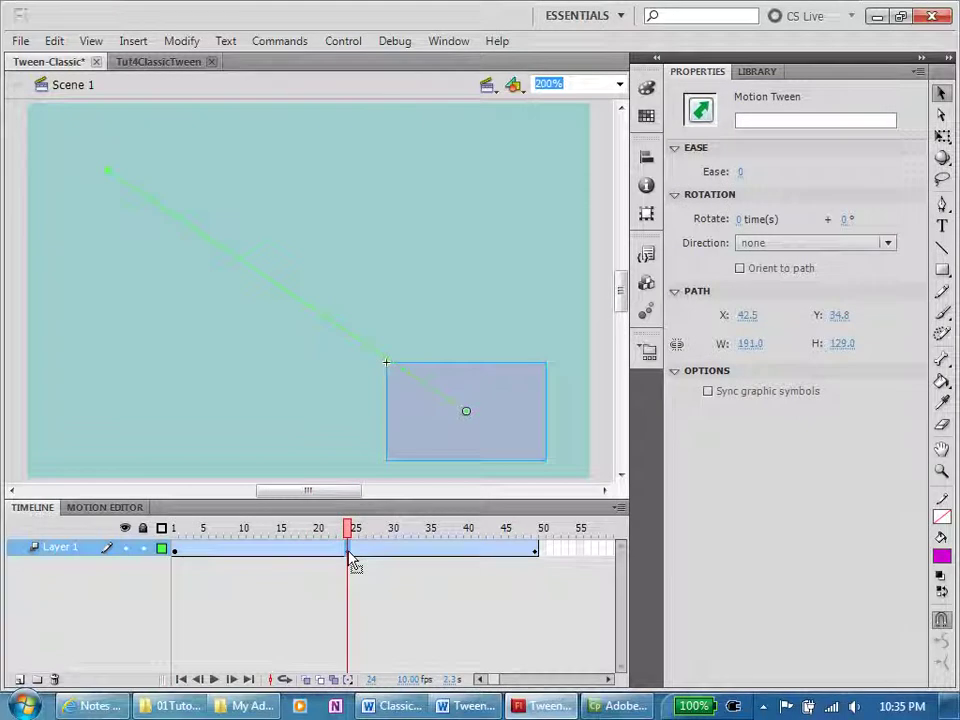
click(240, 553)
right_click(241, 553)
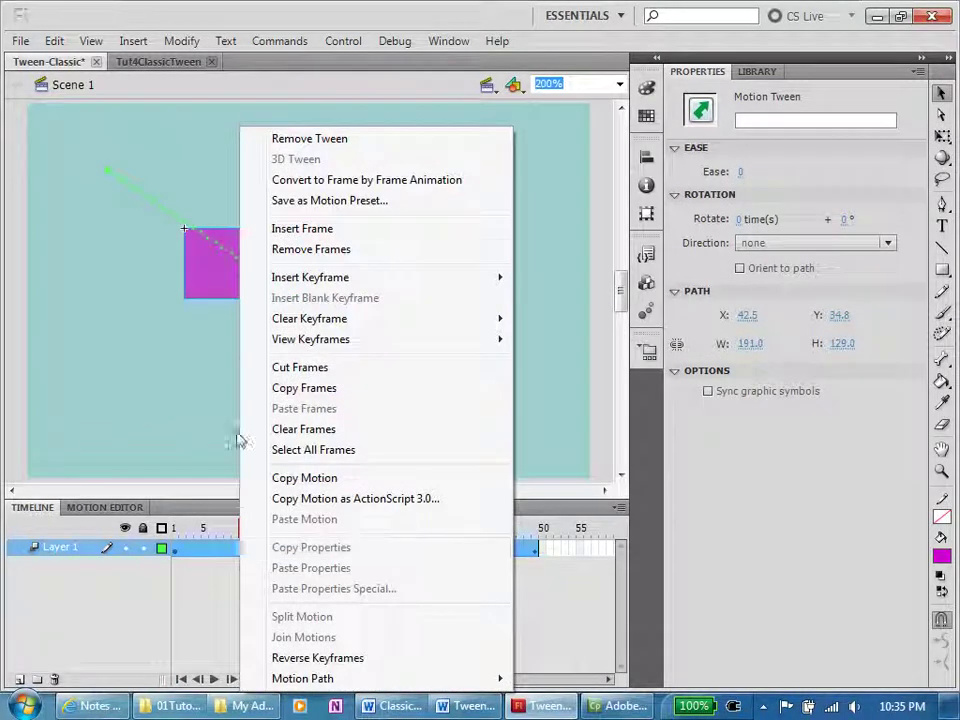
click(298, 141)
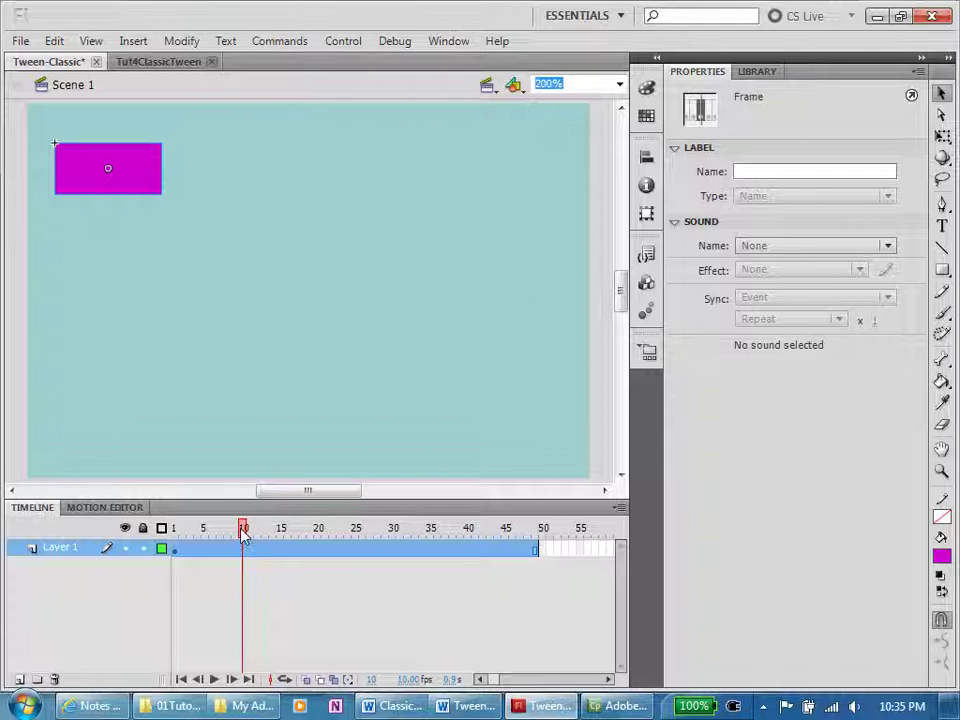
drag(243, 533, 4, 541)
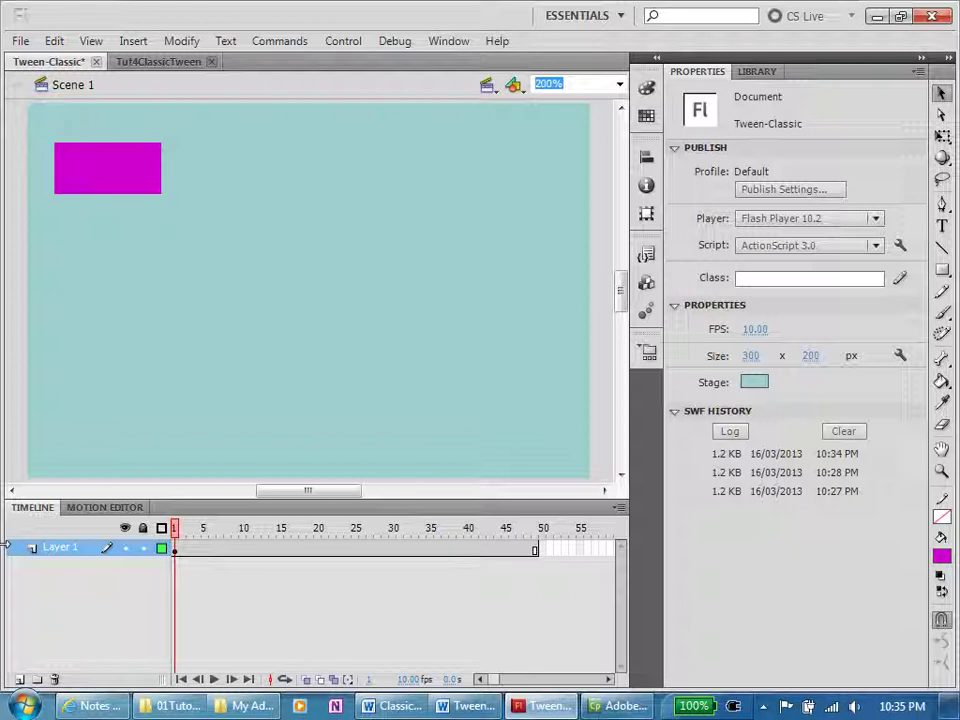
- Insert a keyframe at frame 25 and create a classic tween from frame 1
right_click(356, 551)
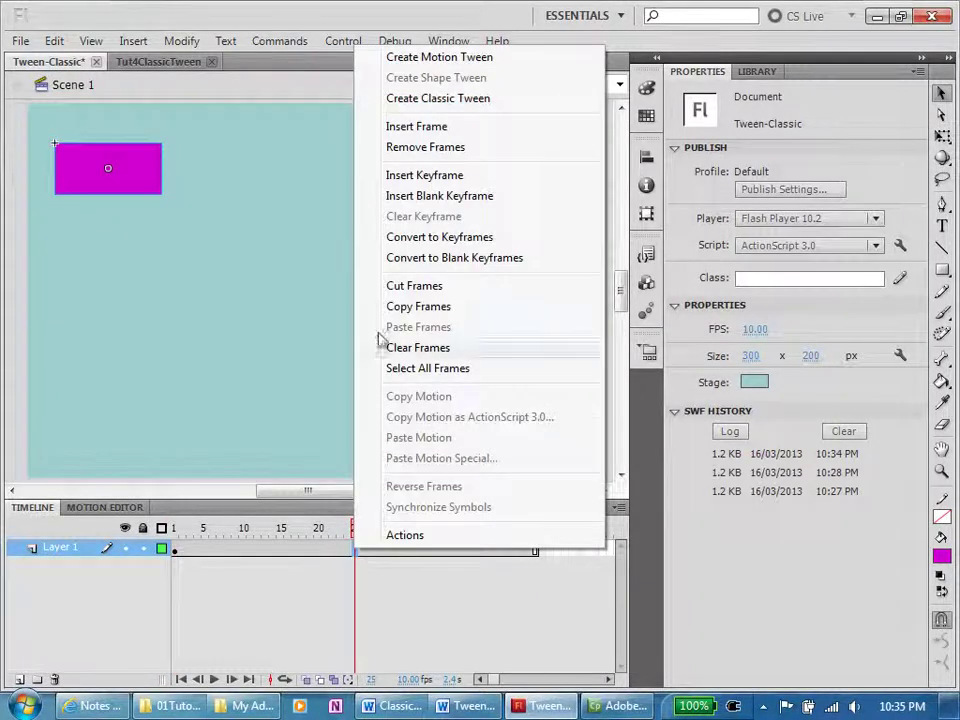
click(392, 181)
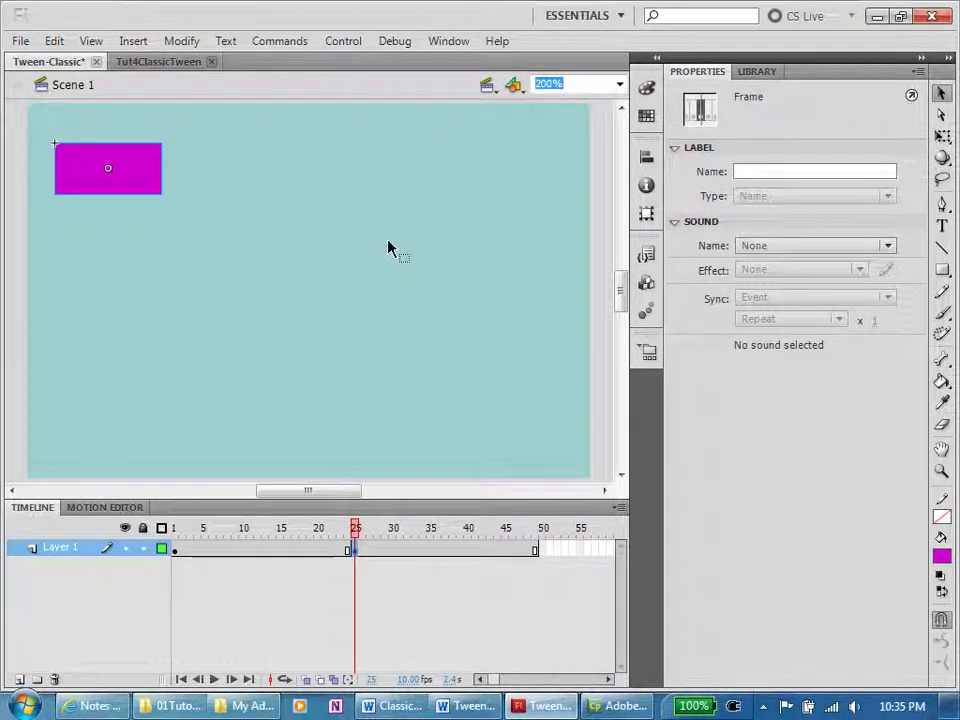
right_click(291, 555)
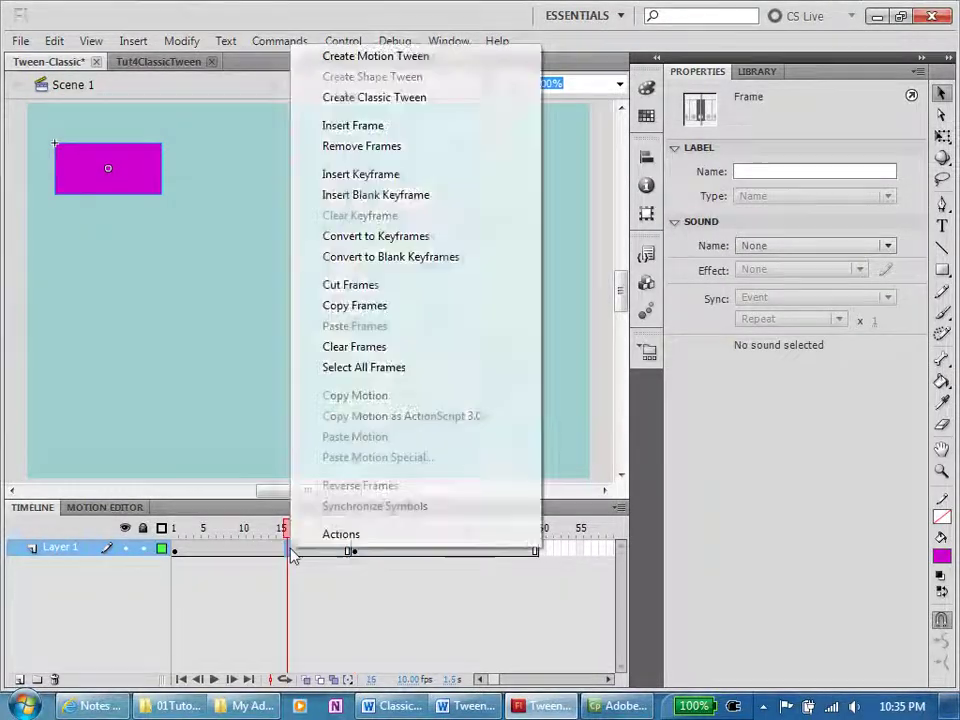
click(345, 98)
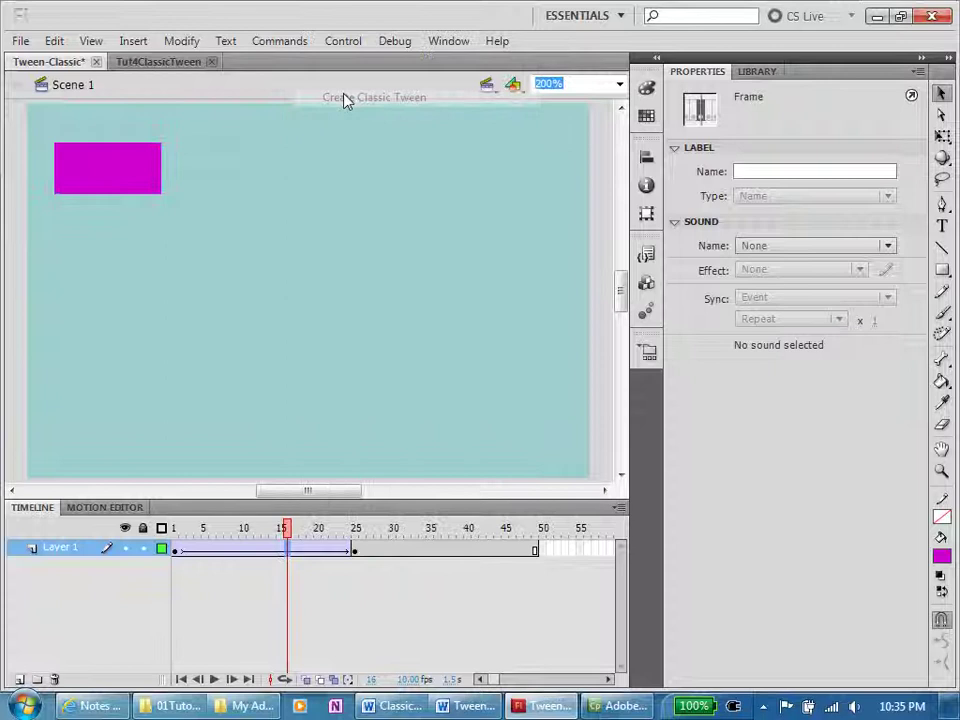
drag(287, 533, 145, 533)
- At frame 25, move the rectangle to the lower right (X 199.50, Y 151.50) and preview
click(257, 531)
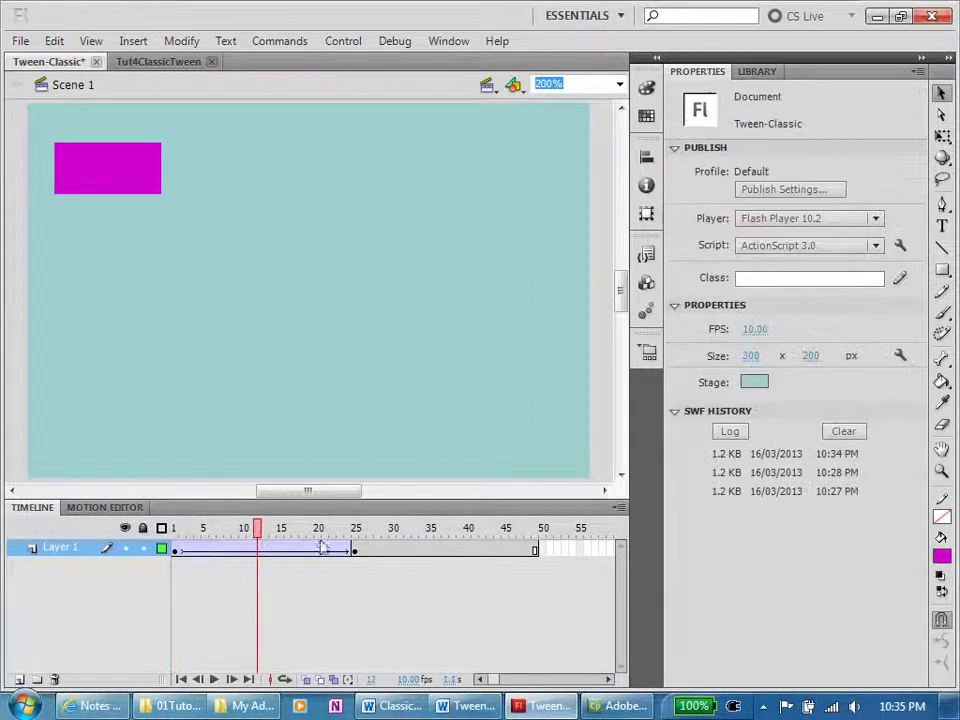
click(356, 556)
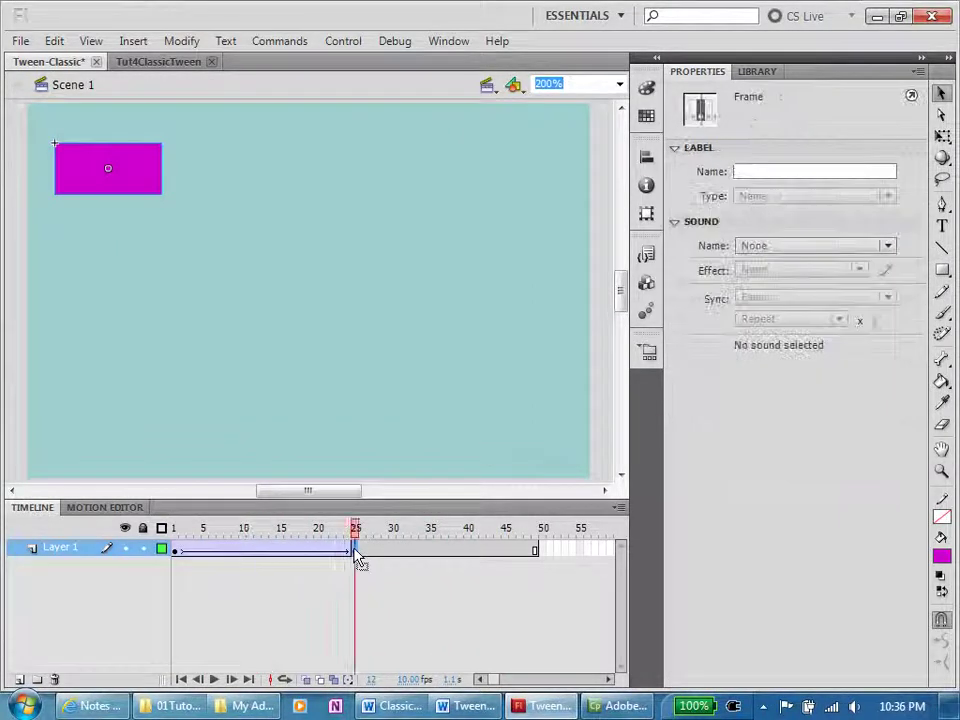
drag(158, 200, 495, 436)
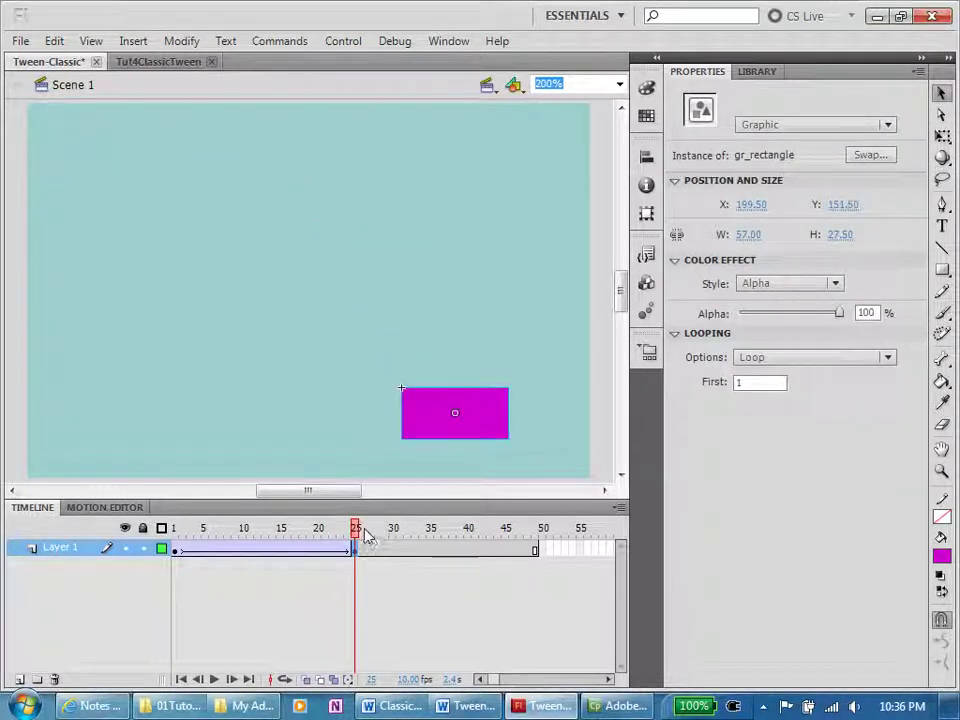
drag(361, 535, 326, 535)
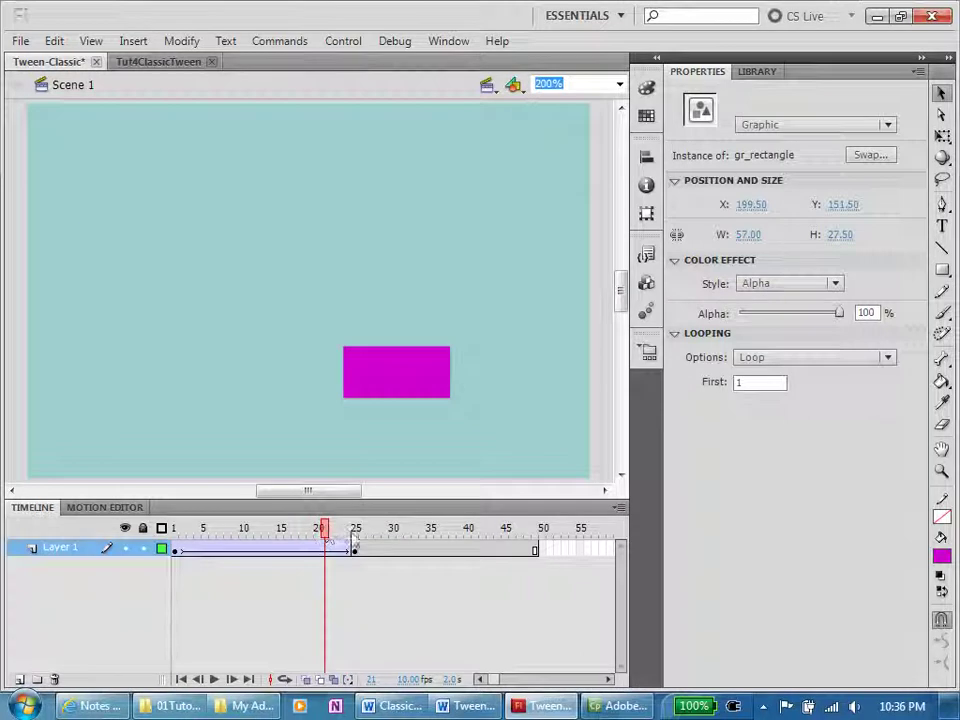
- Insert a keyframe at frame 49, delete the rectangle from it, and scrub to check
click(518, 557)
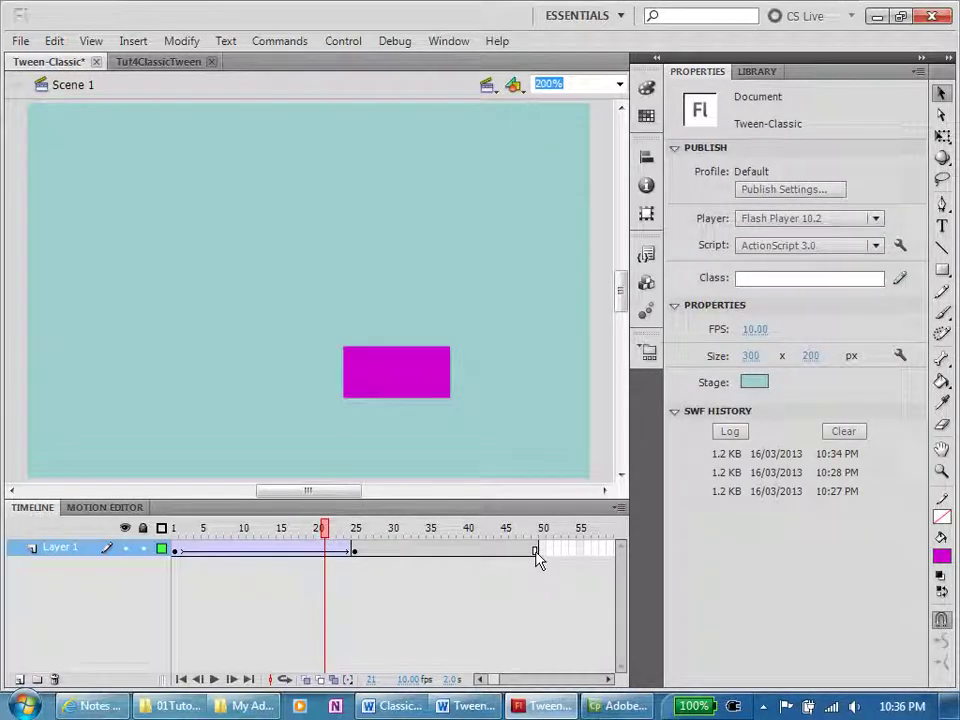
click(536, 551)
right_click(536, 552)
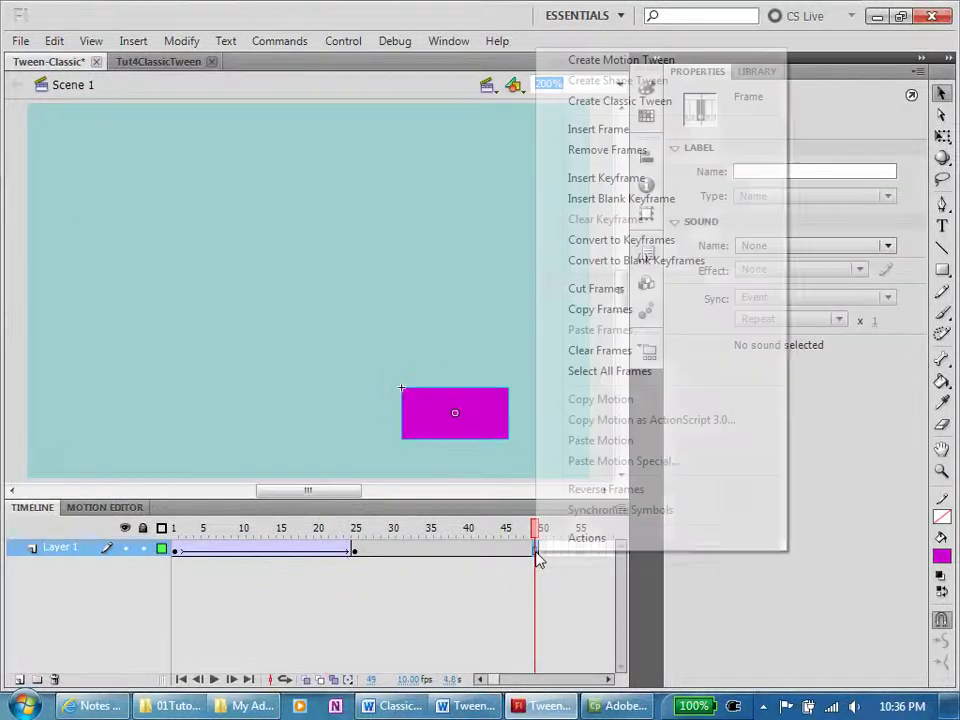
click(567, 181)
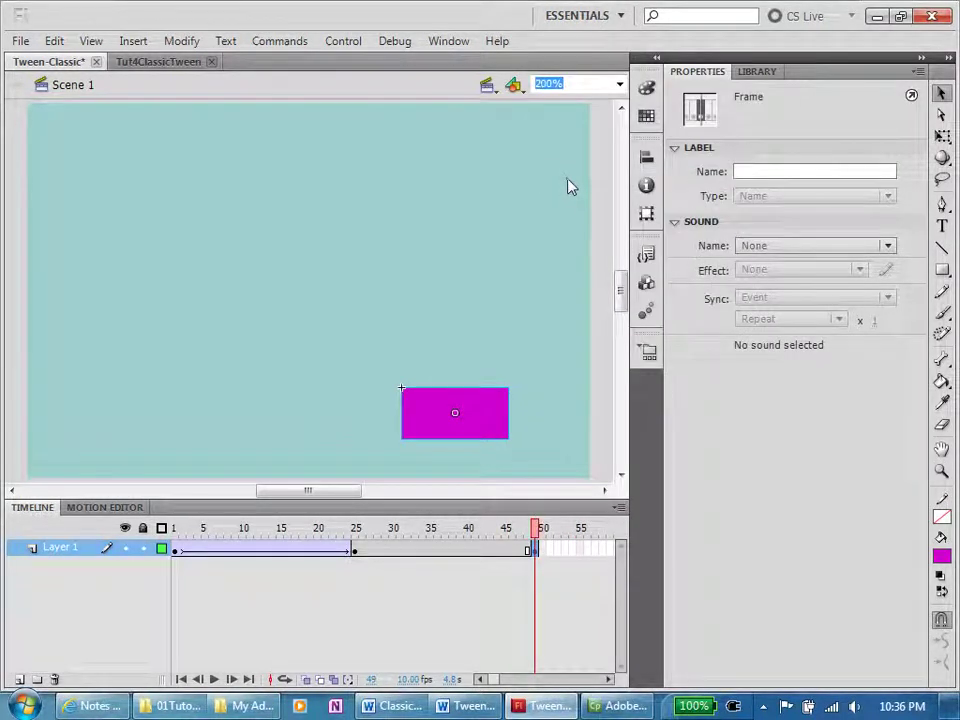
click(501, 407)
key(Delete)
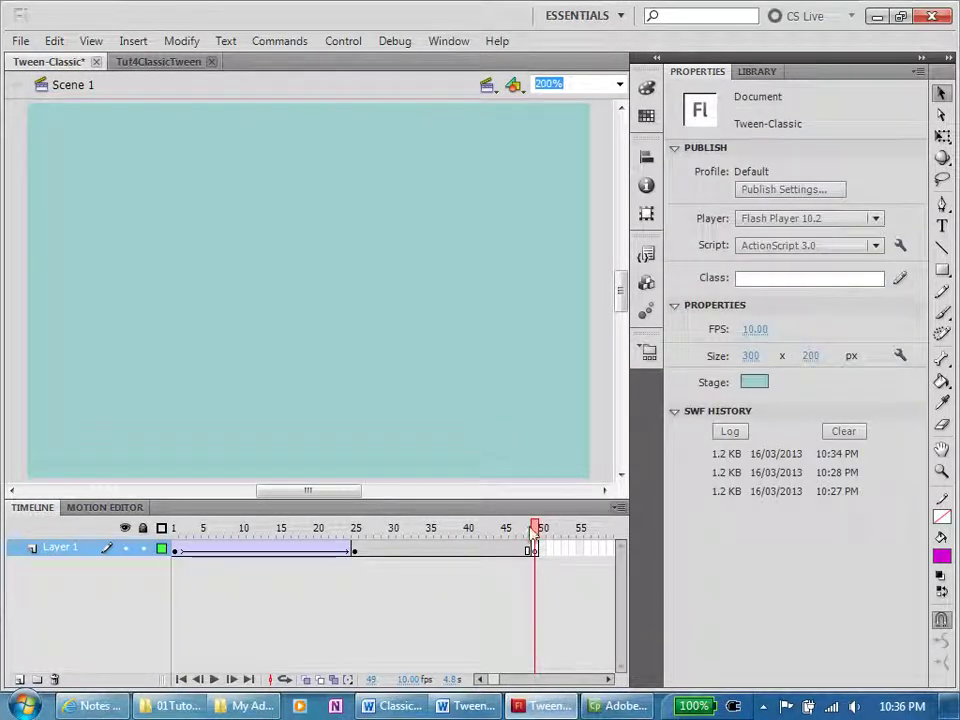
drag(534, 535, 398, 540)
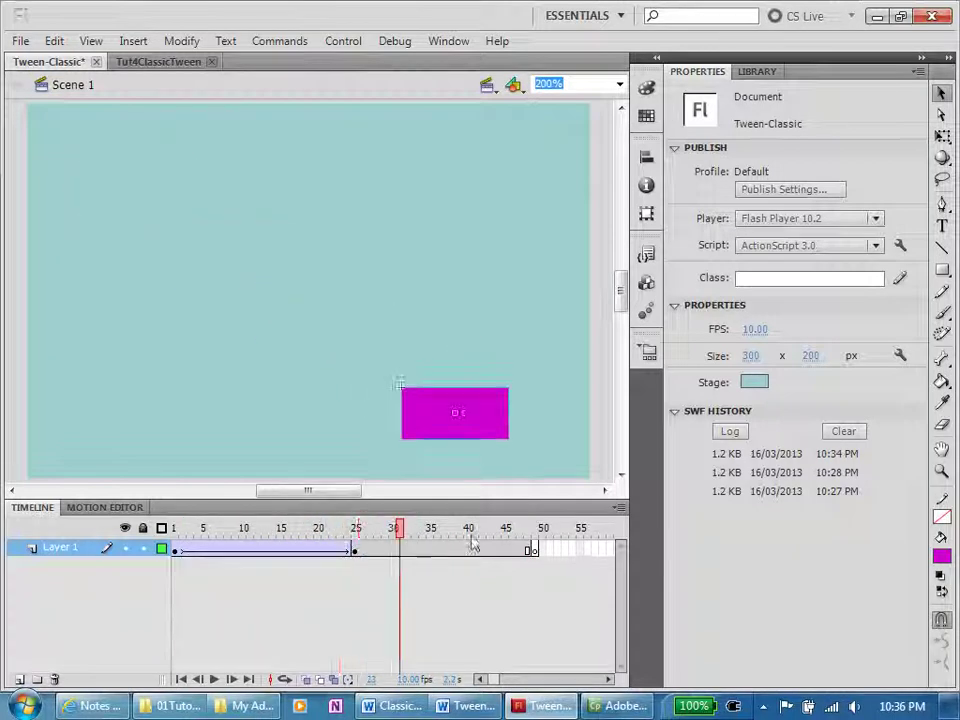
drag(473, 543, 181, 558)
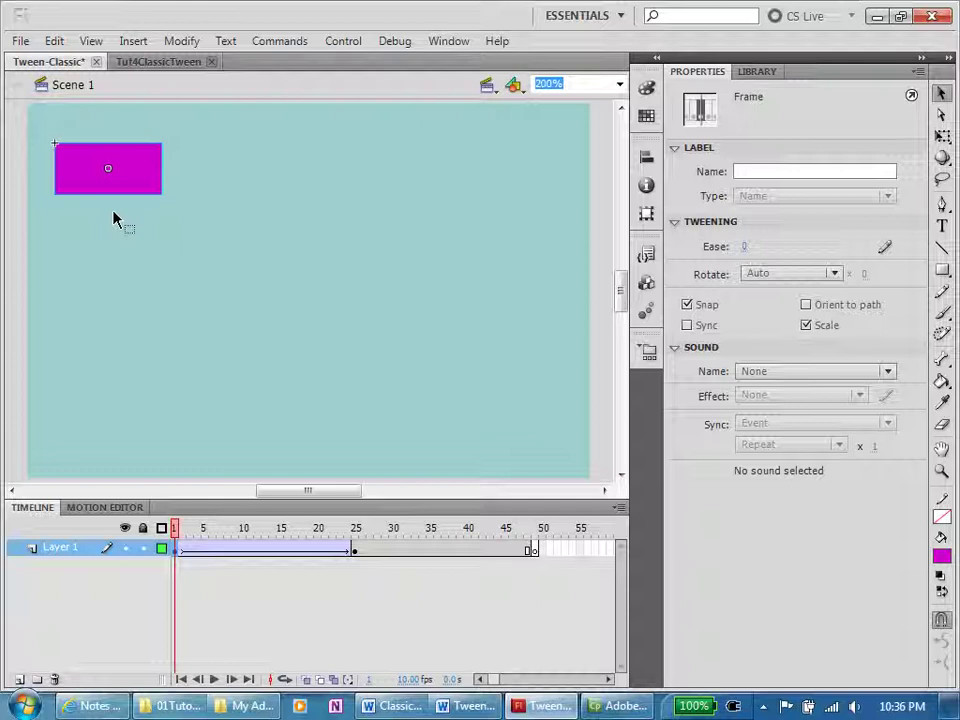
- Paste the rectangle in place into frame 49 at its top-left start, comparing with frame 1
click(536, 554)
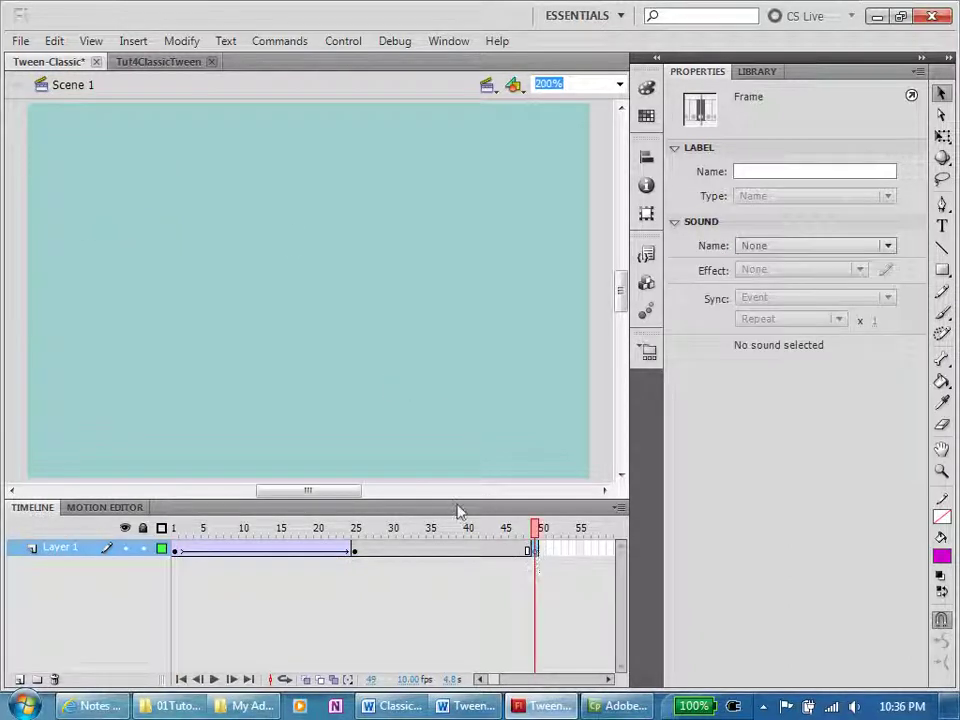
click(55, 41)
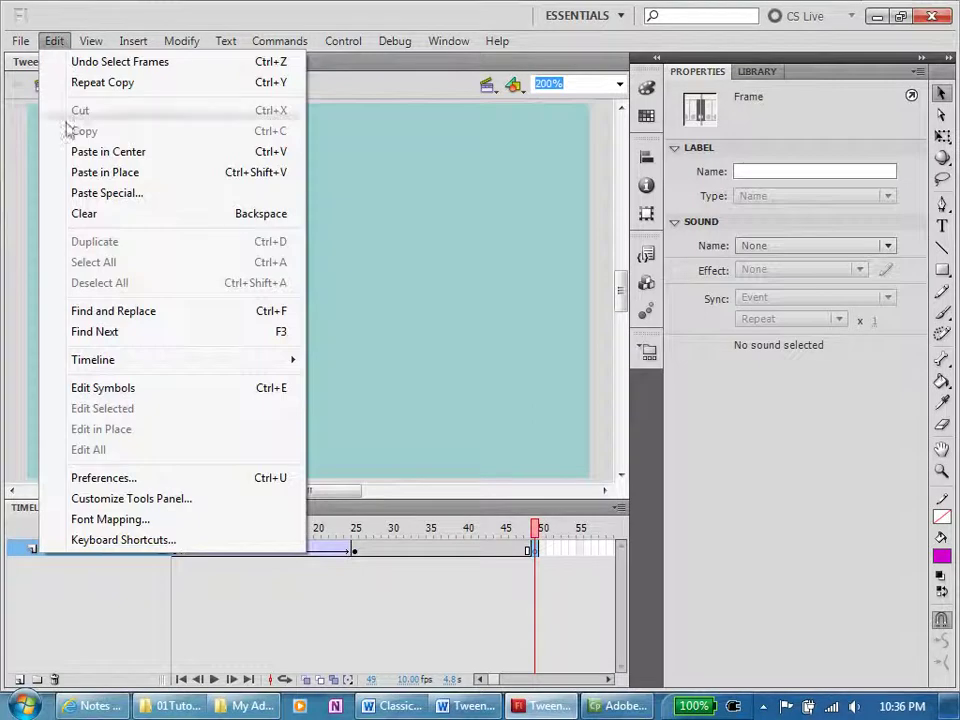
click(76, 174)
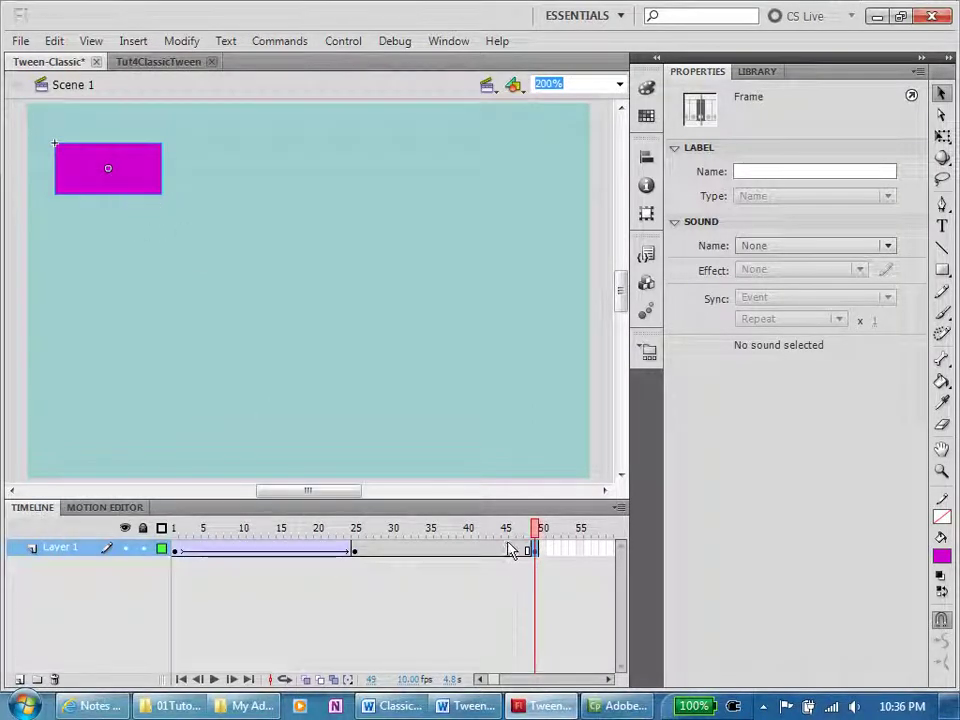
click(177, 553)
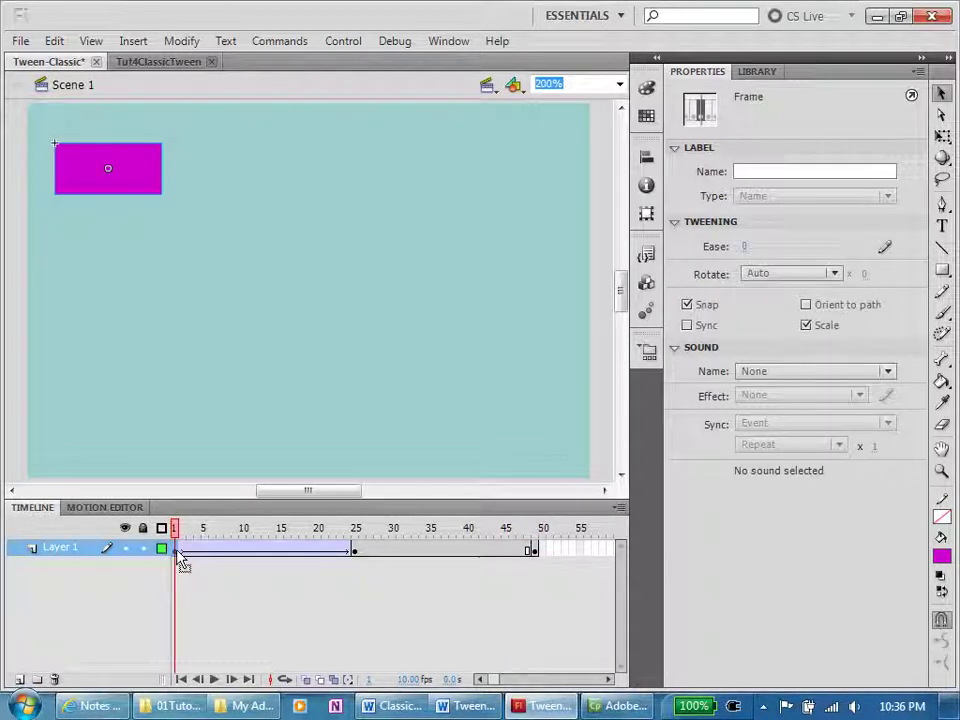
- Create a classic tween from frame 25 to 49, scrub it, and test the movie
right_click(409, 551)
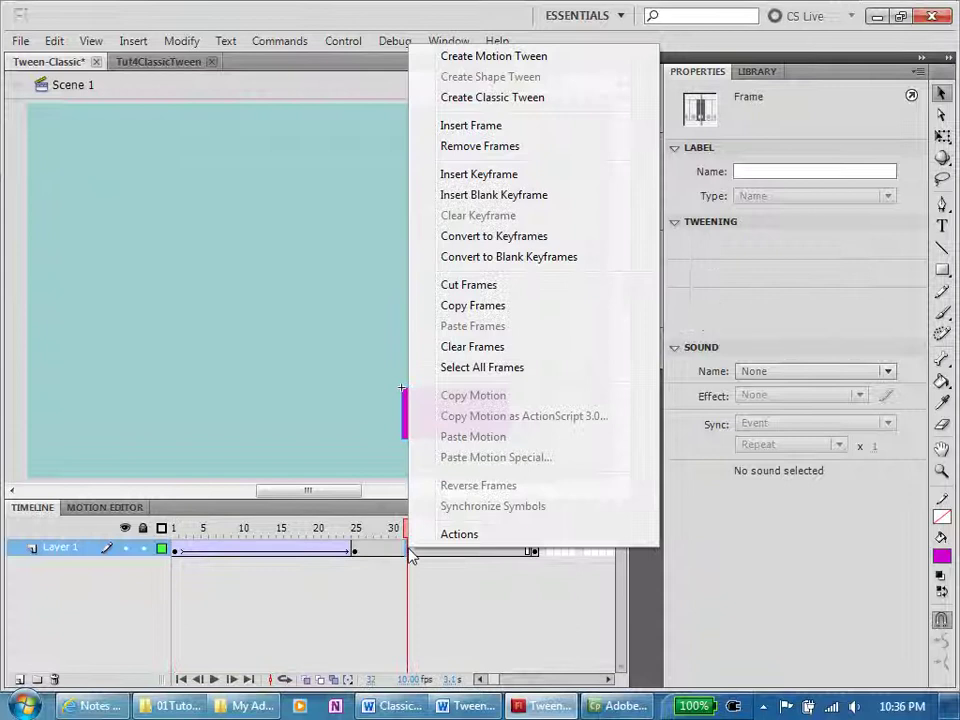
click(492, 98)
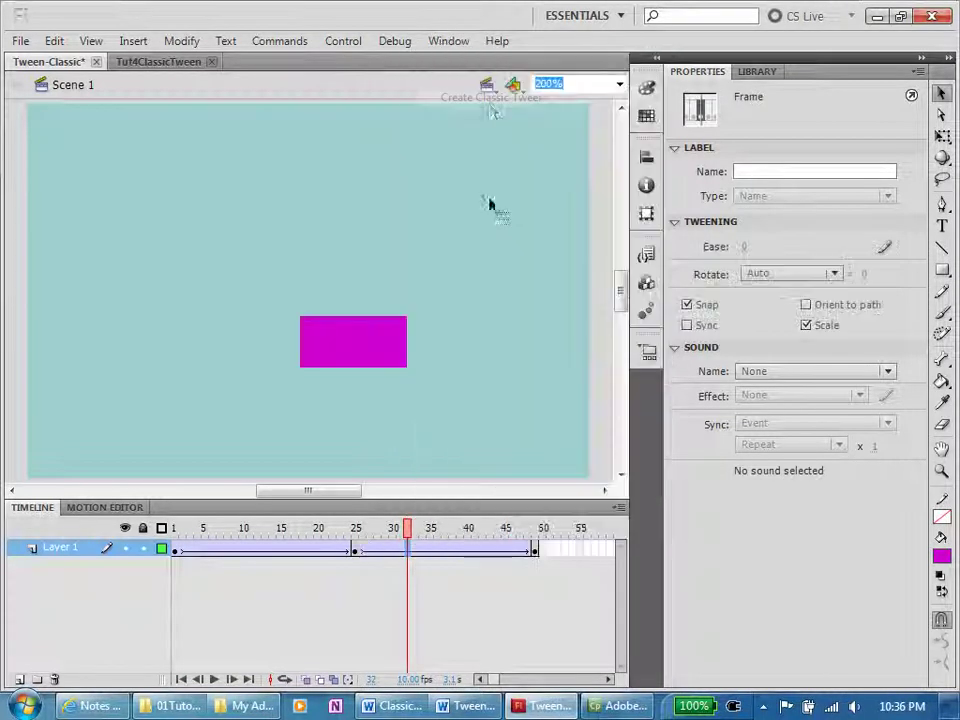
drag(409, 543, 122, 533)
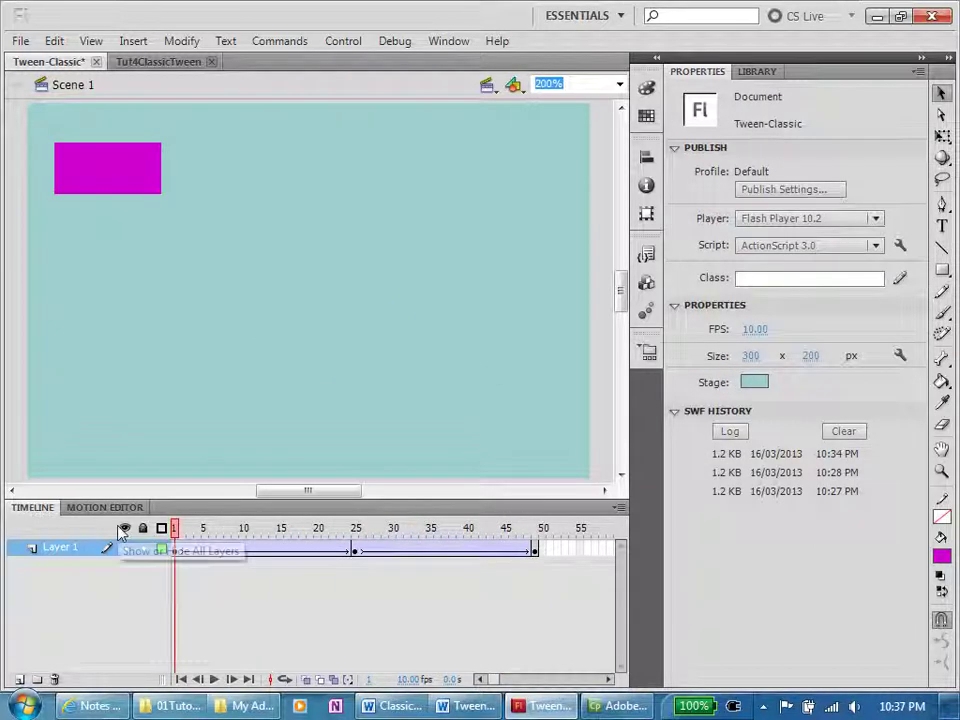
key(ctrl+Return)
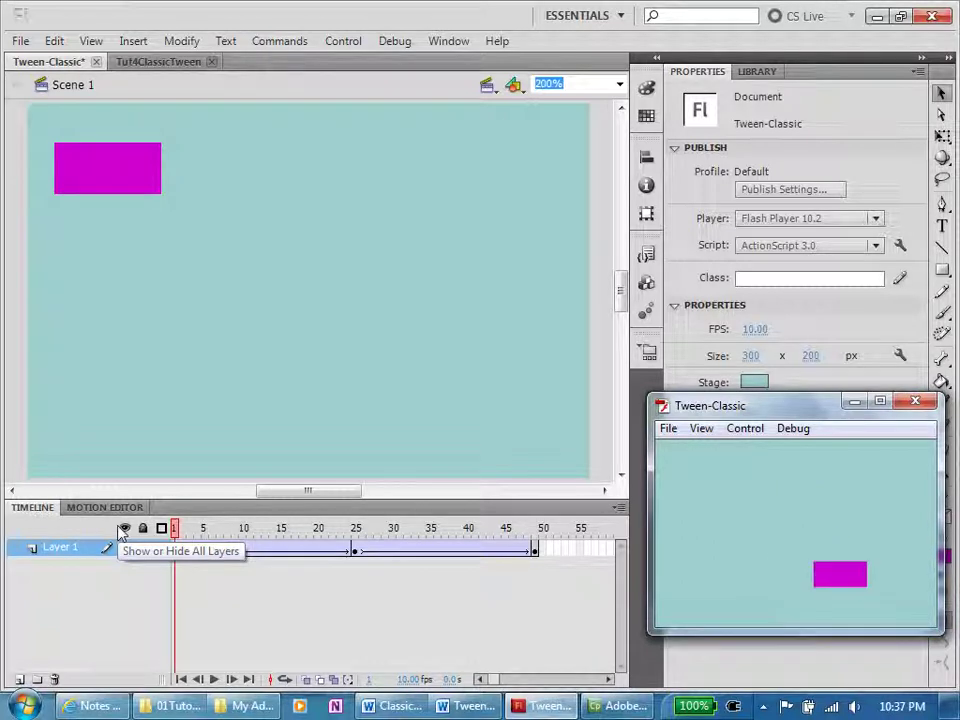
- Set the document frame rate back to 24 fps and test the movie again
click(915, 401)
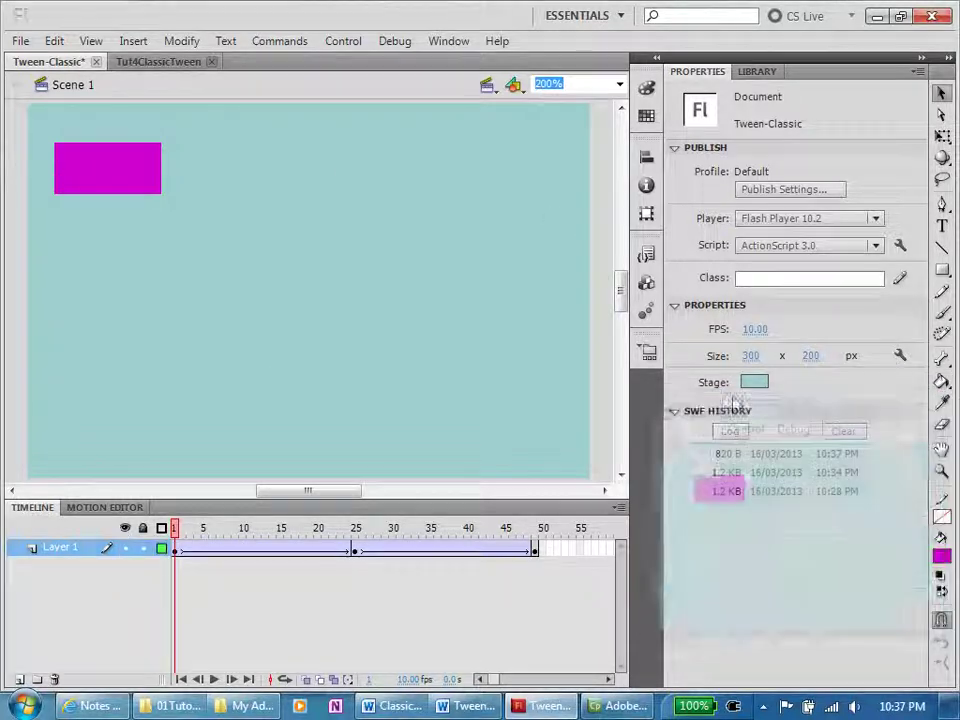
right_click(598, 372)
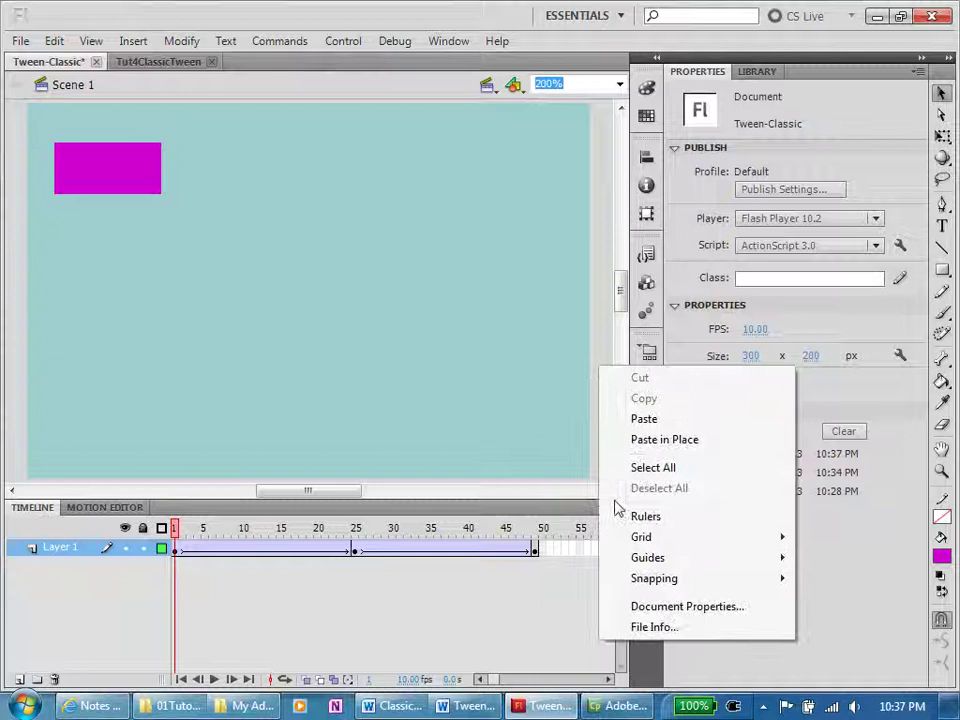
click(650, 607)
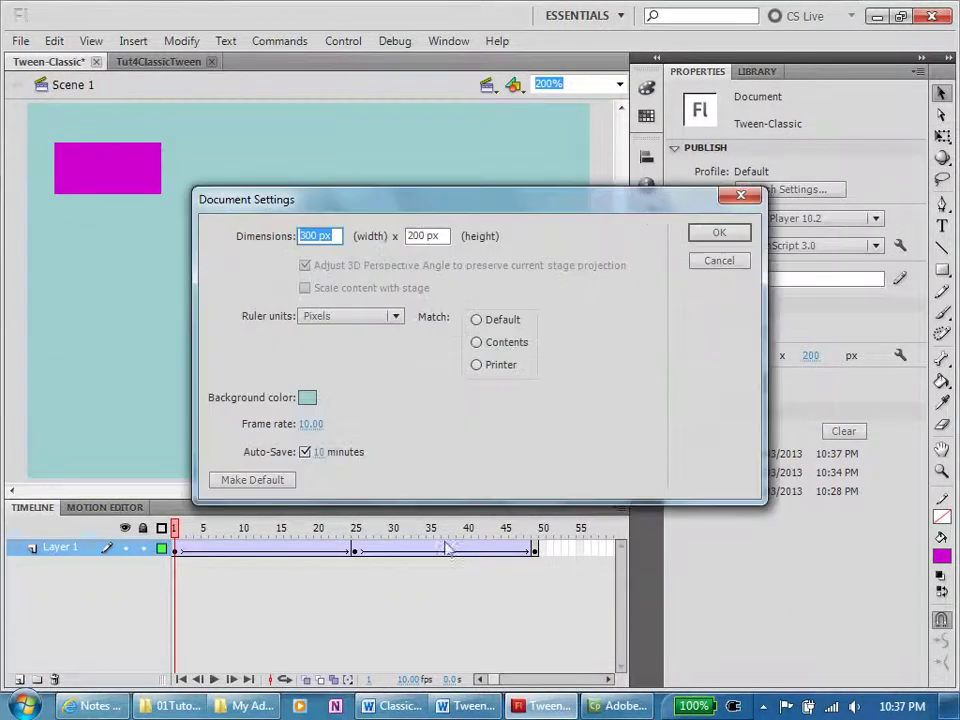
click(325, 423)
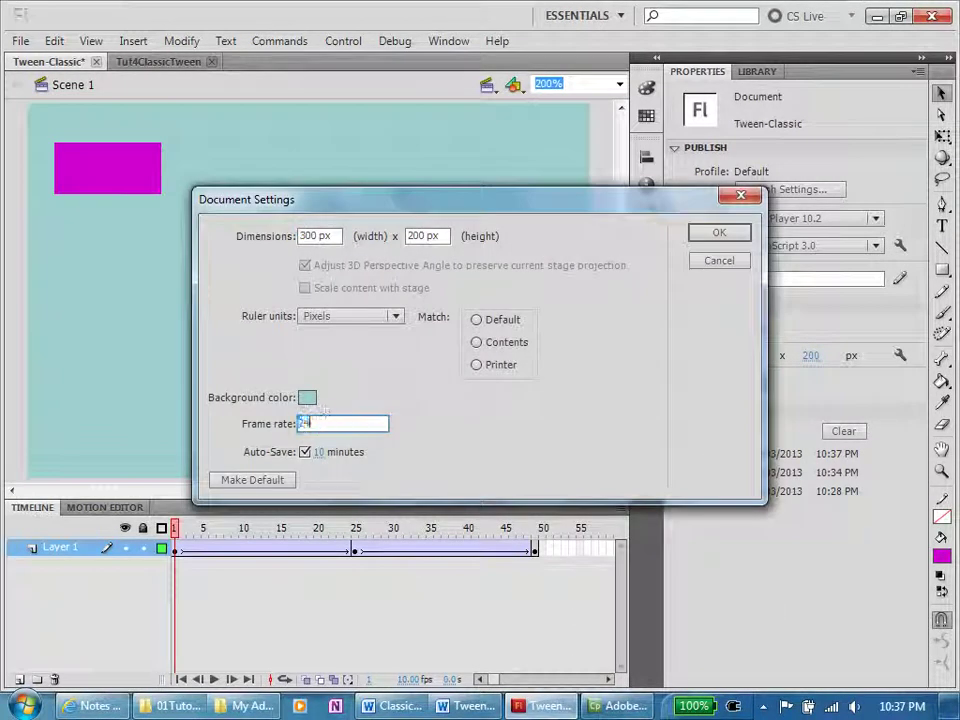
click(744, 238)
key(ctrl+Return)
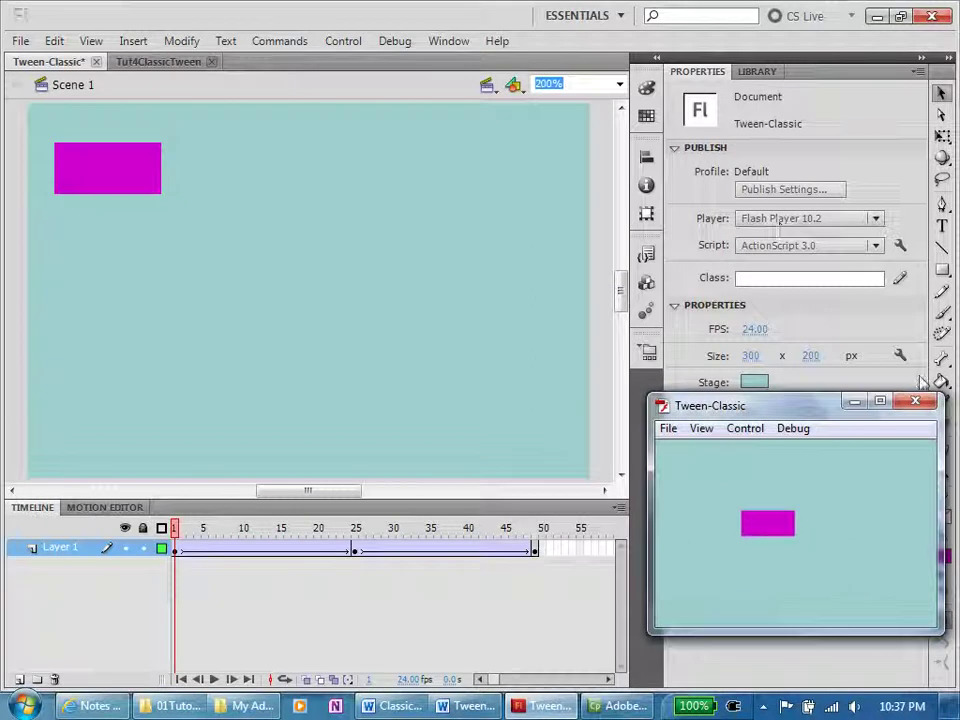
- Scale the frame-25 rectangle to 109 x 62.5 with Free Transform, then scrub and test the movie
click(915, 402)
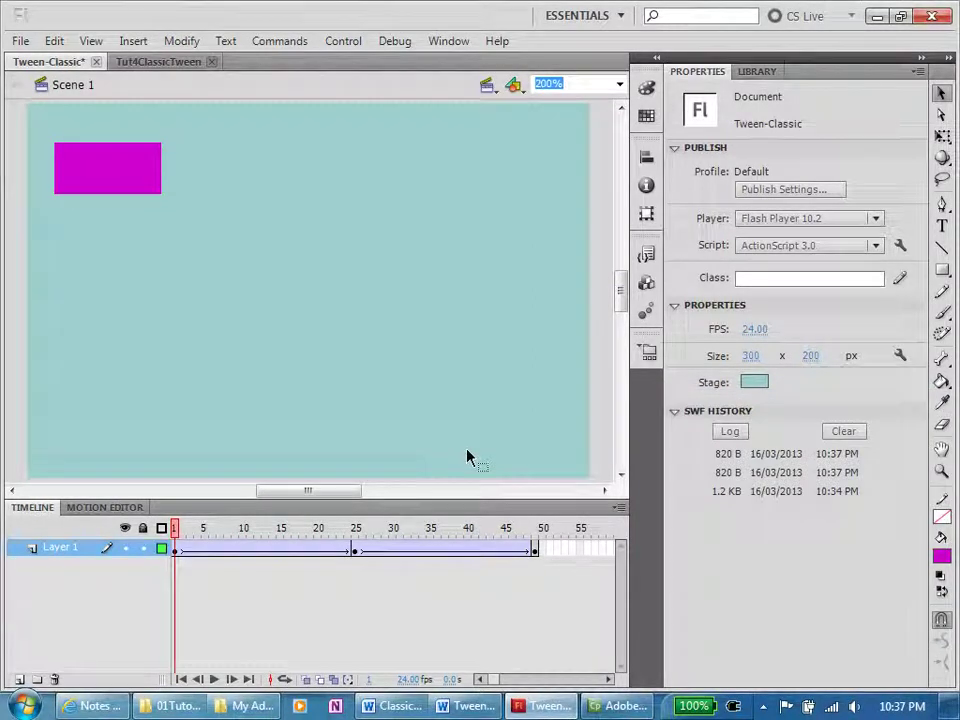
click(356, 549)
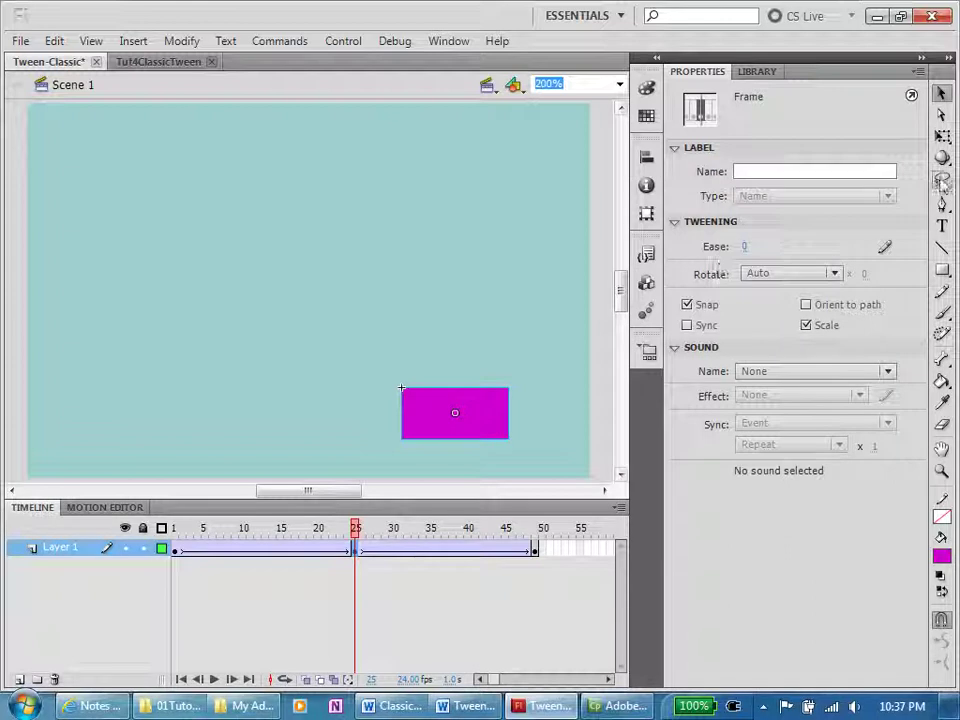
click(943, 137)
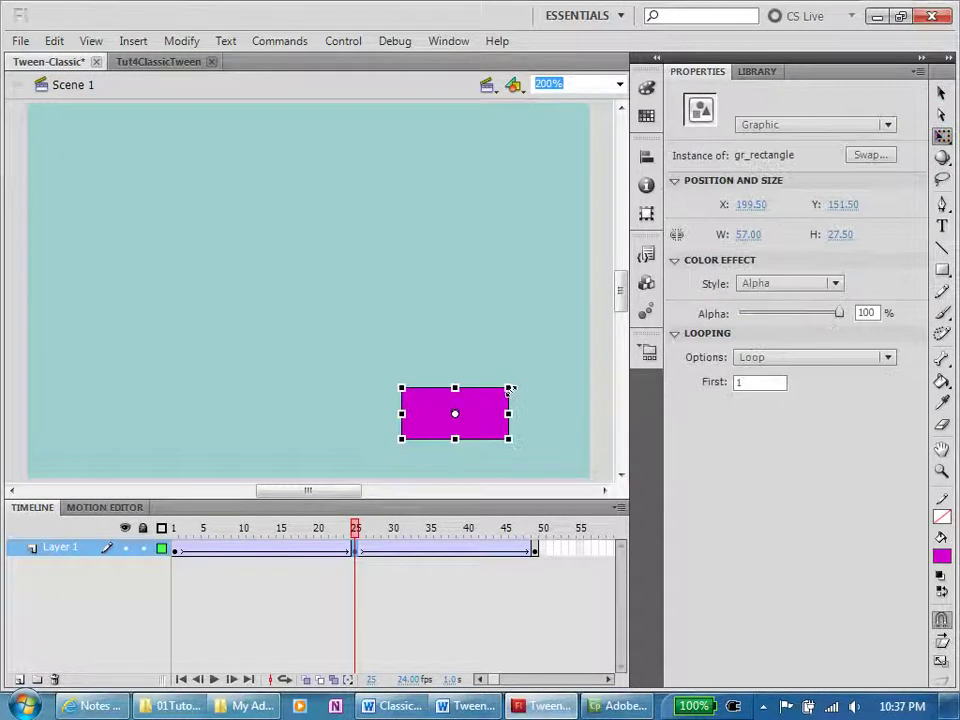
drag(510, 389, 558, 356)
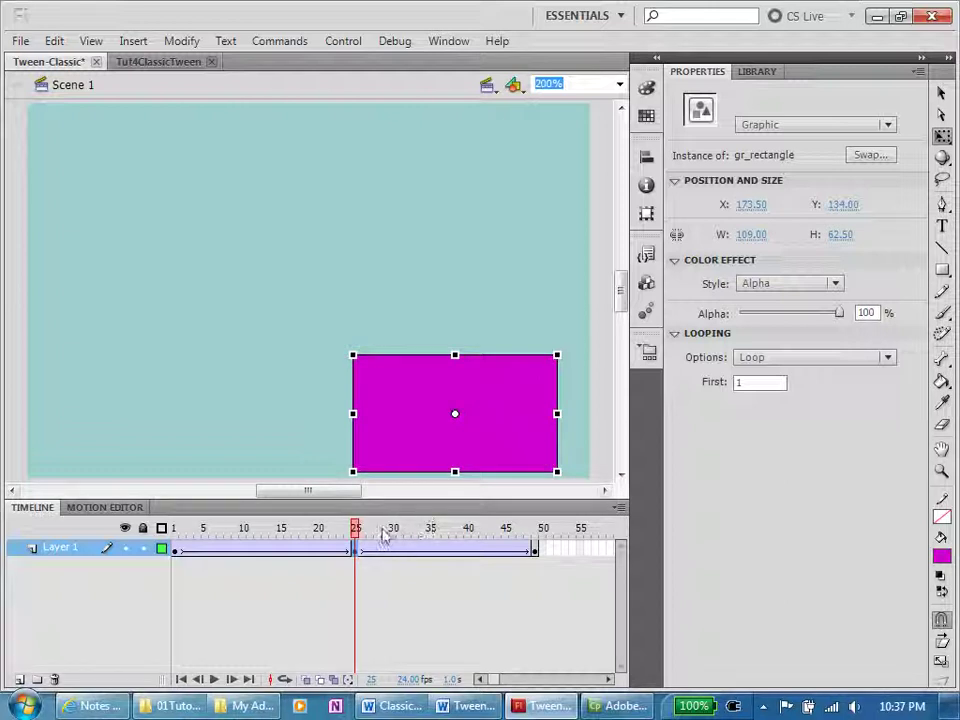
drag(360, 537, 545, 531)
key(ctrl+Return)
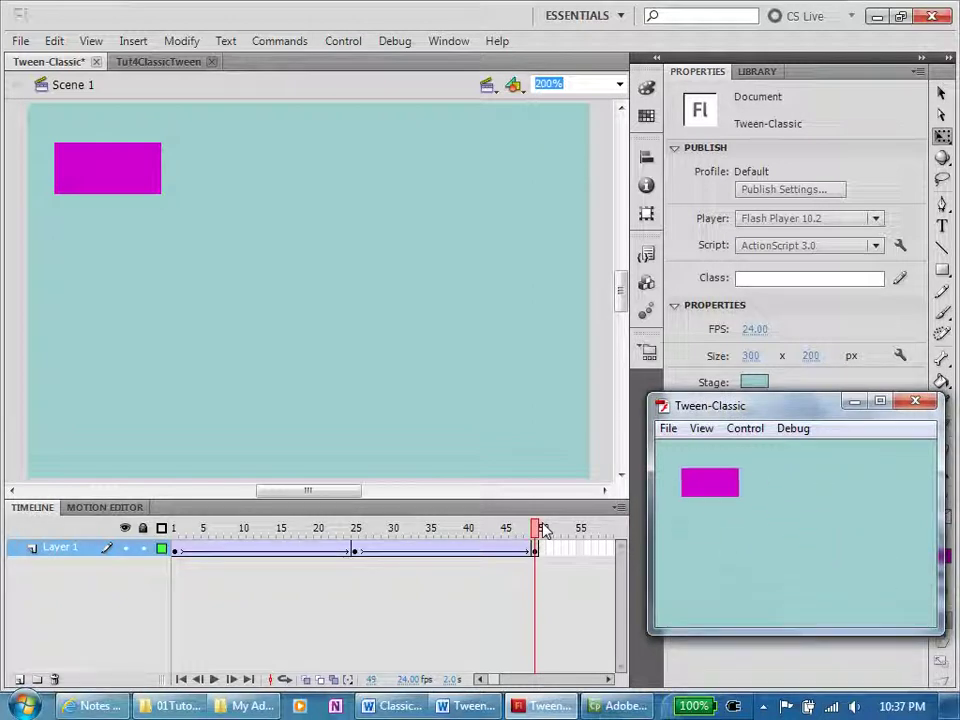
- Set the frame-25 rectangle instance to alpha 0% and test-play the fade-out
click(915, 401)
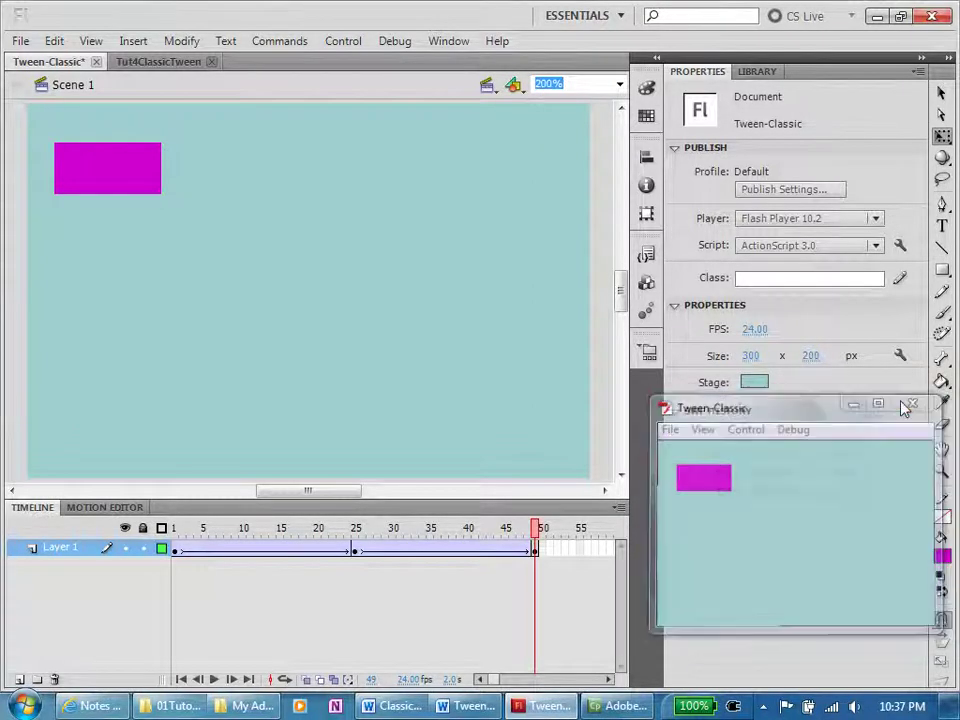
click(356, 551)
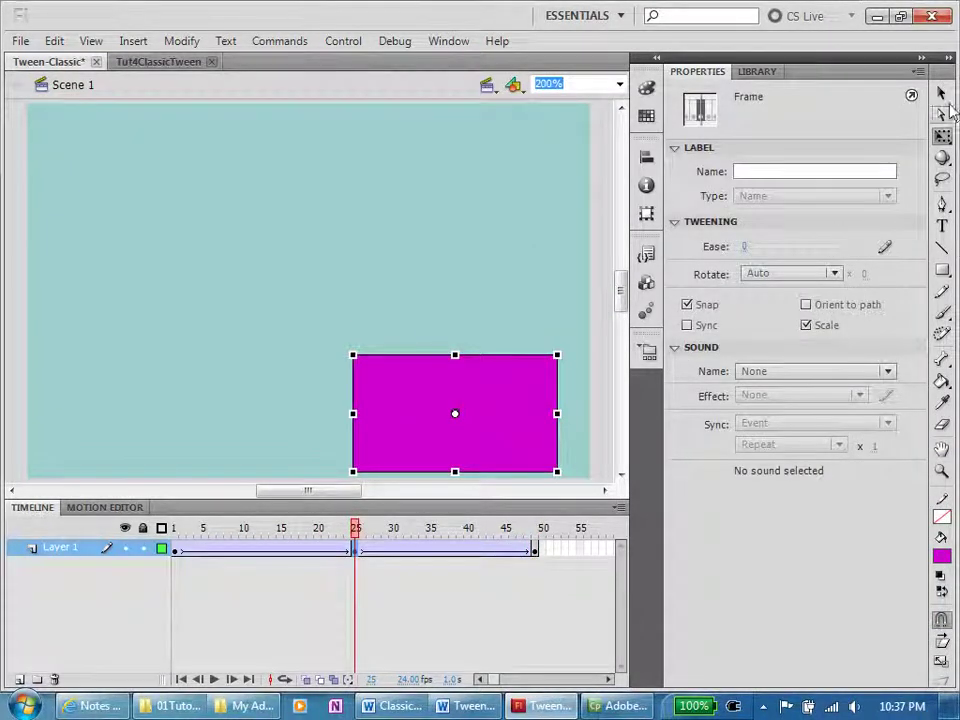
click(942, 95)
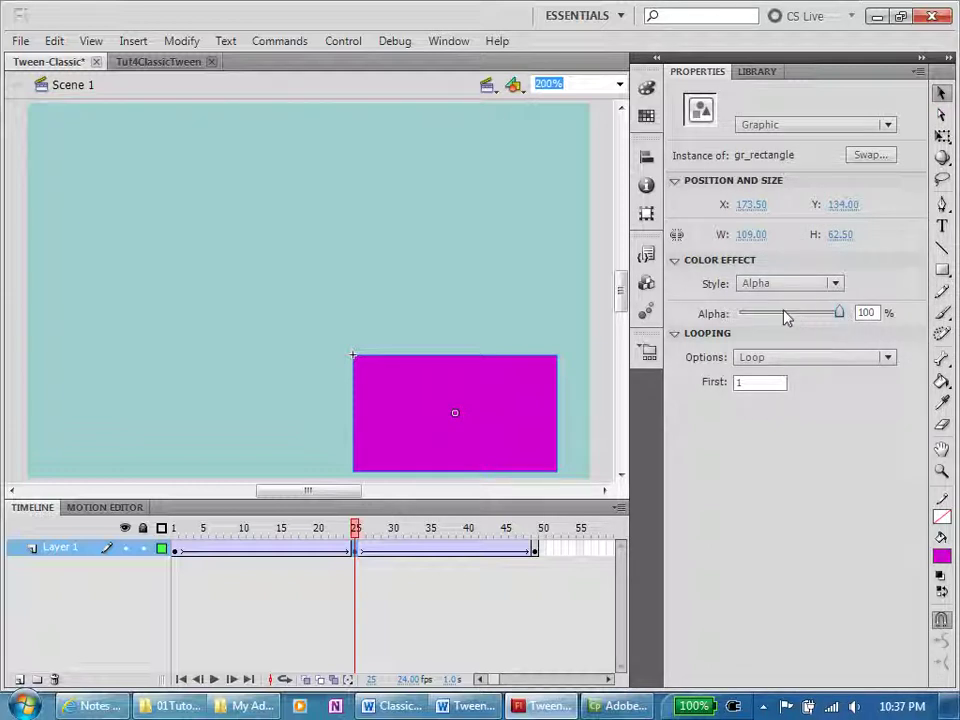
drag(785, 317, 737, 316)
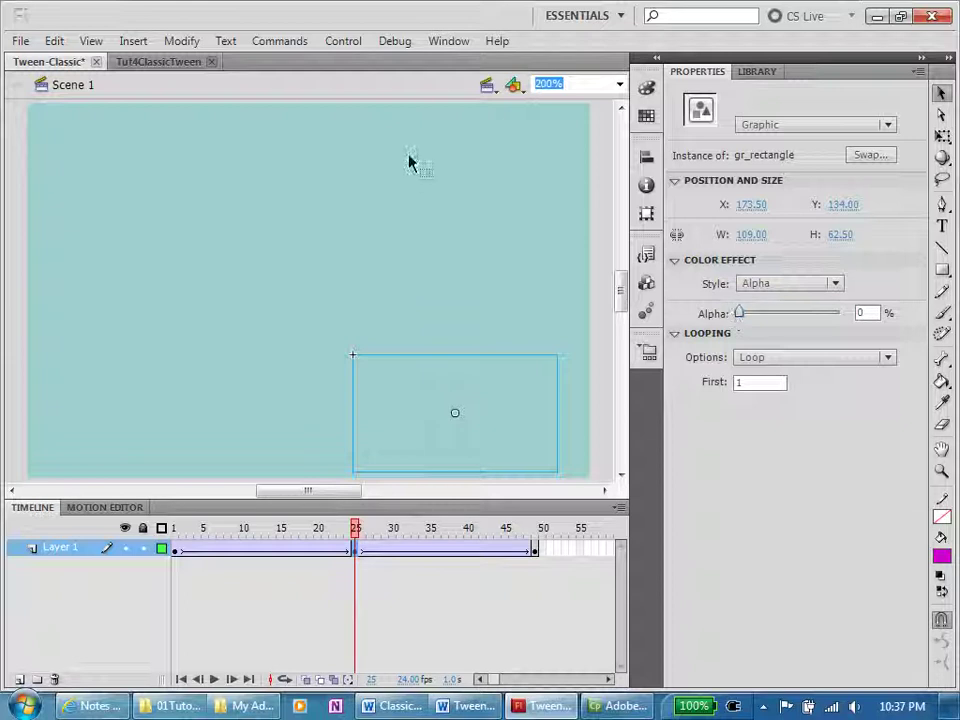
key(ctrl+Return)
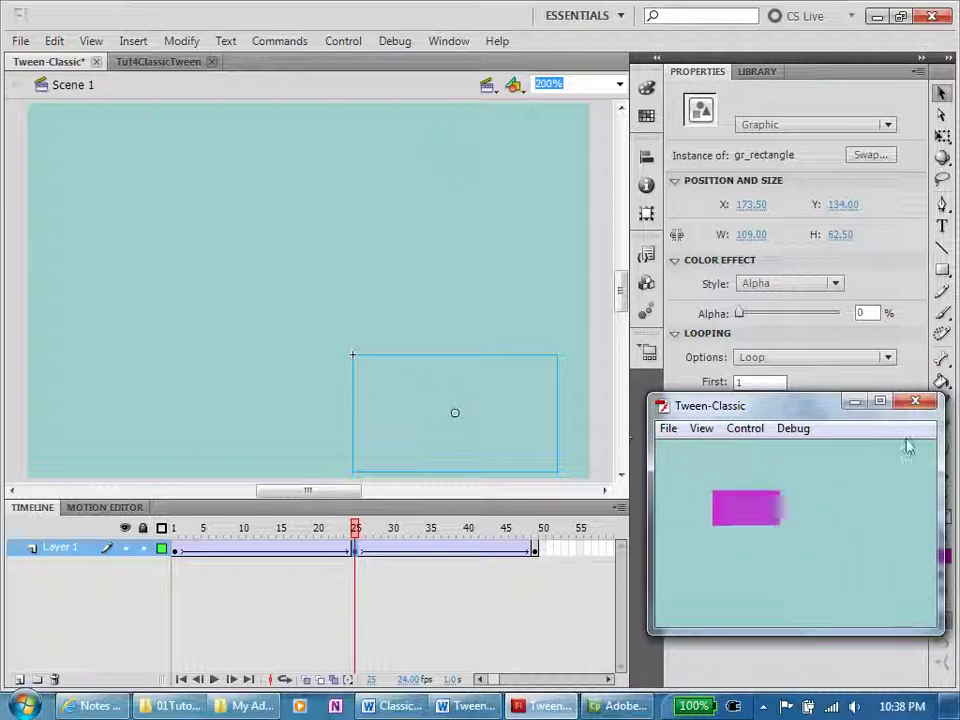
click(915, 402)
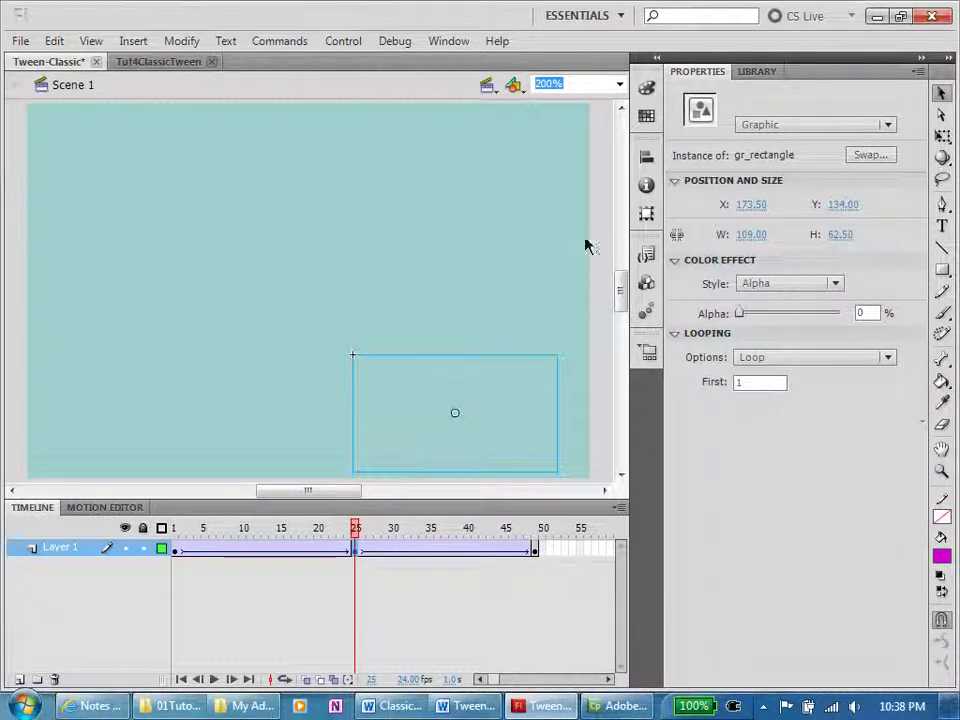